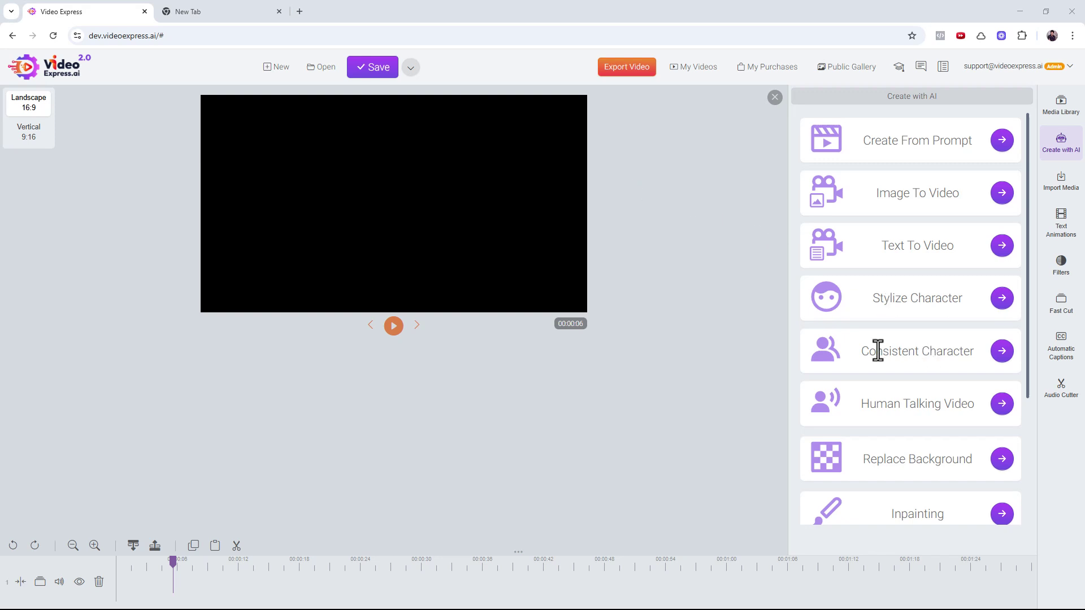
left_click_drag(868, 351, 931, 346)
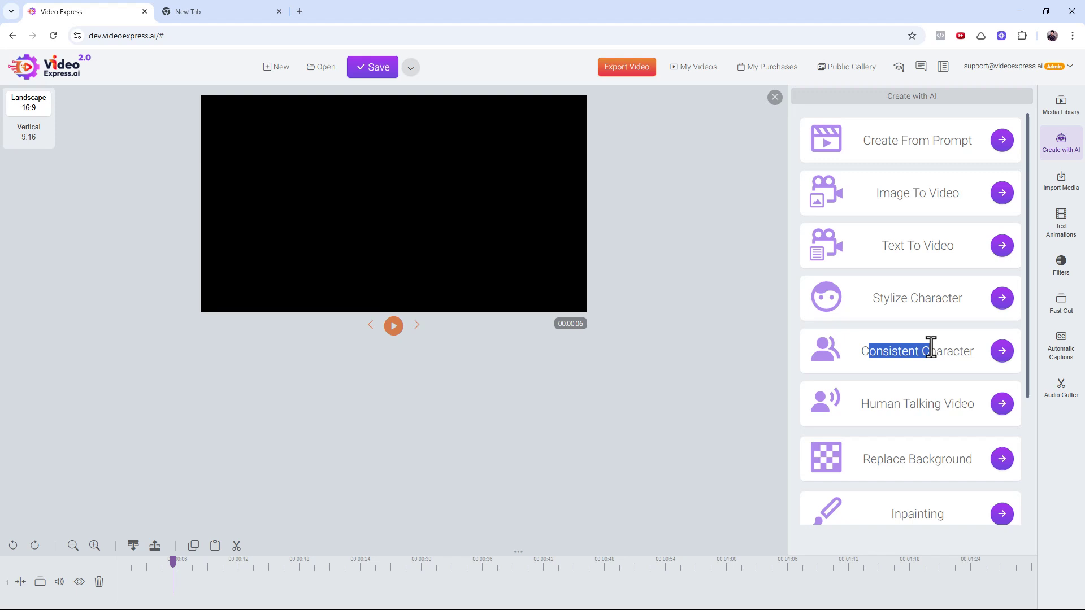
left_click(930, 347)
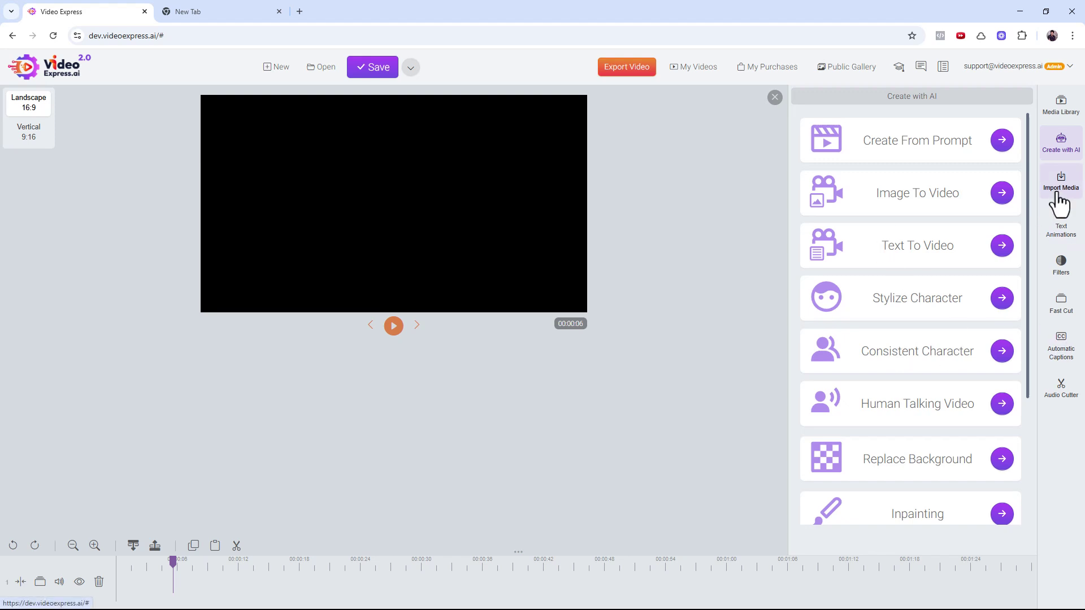
left_click(1062, 142)
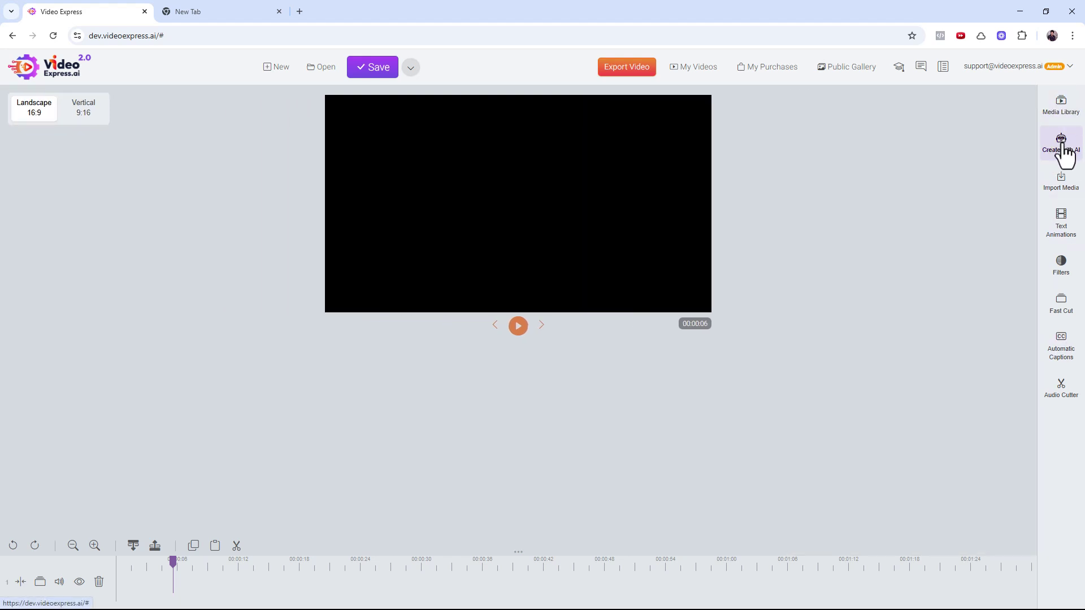
left_click(1063, 143)
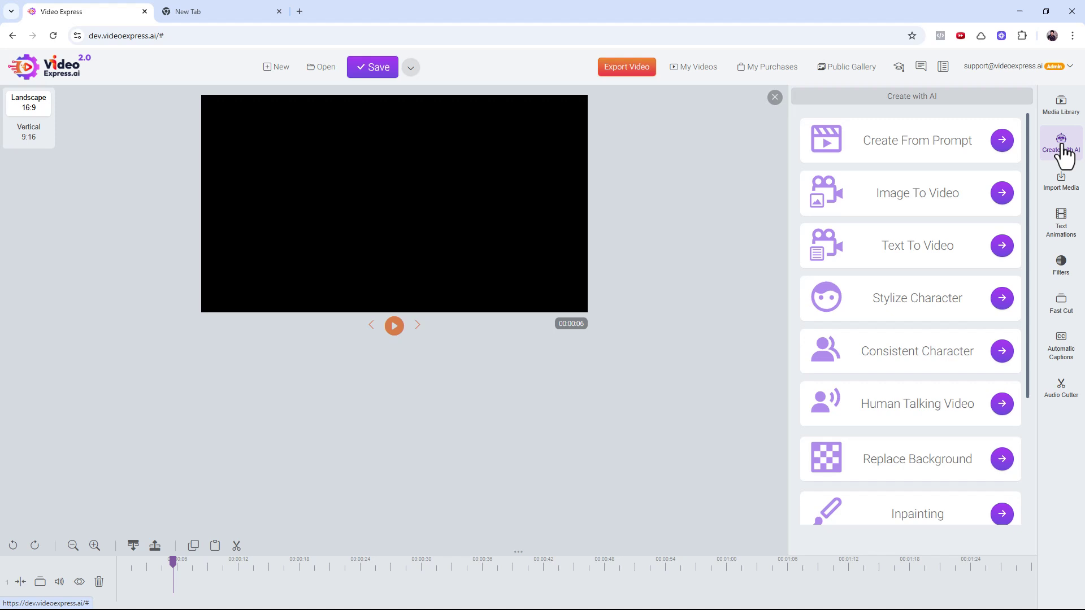
Open the Consistent Character tool and set the reference photo type to 3D
left_click(1003, 356)
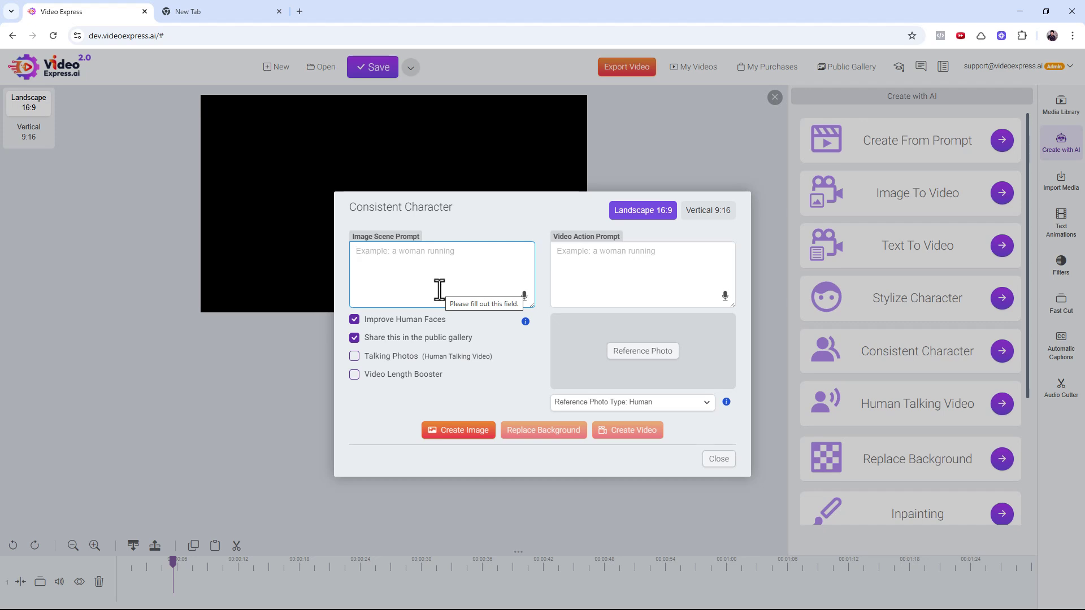
left_click(585, 403)
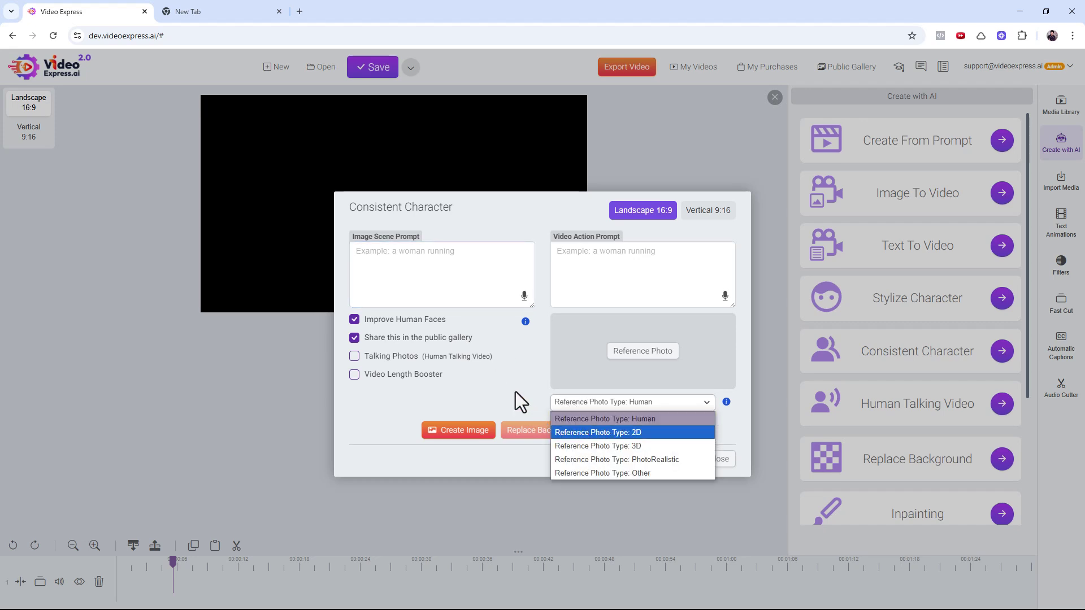
left_click(501, 383)
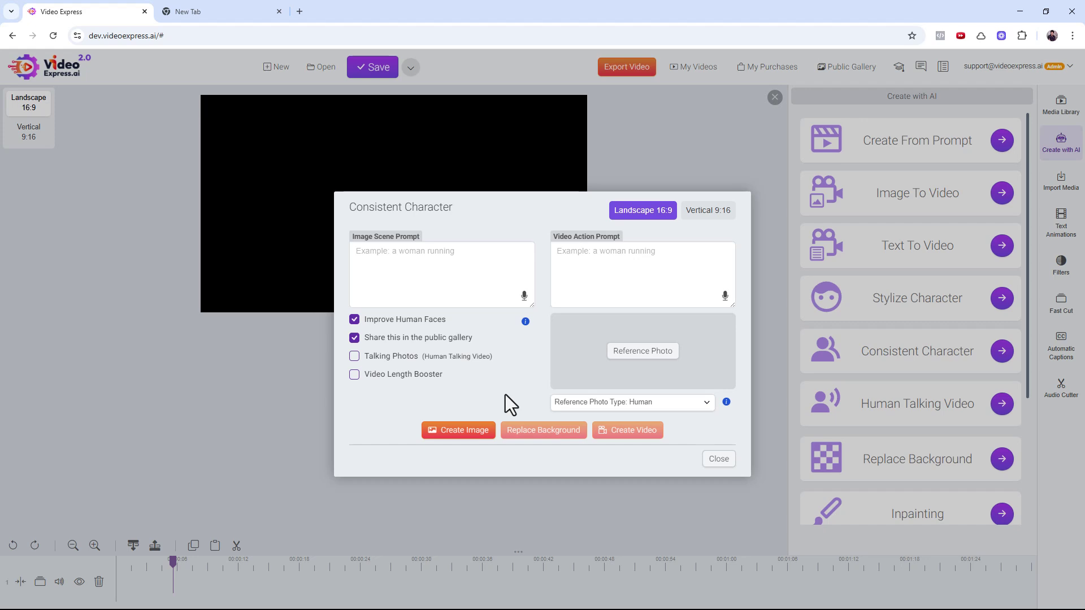
left_click(585, 403)
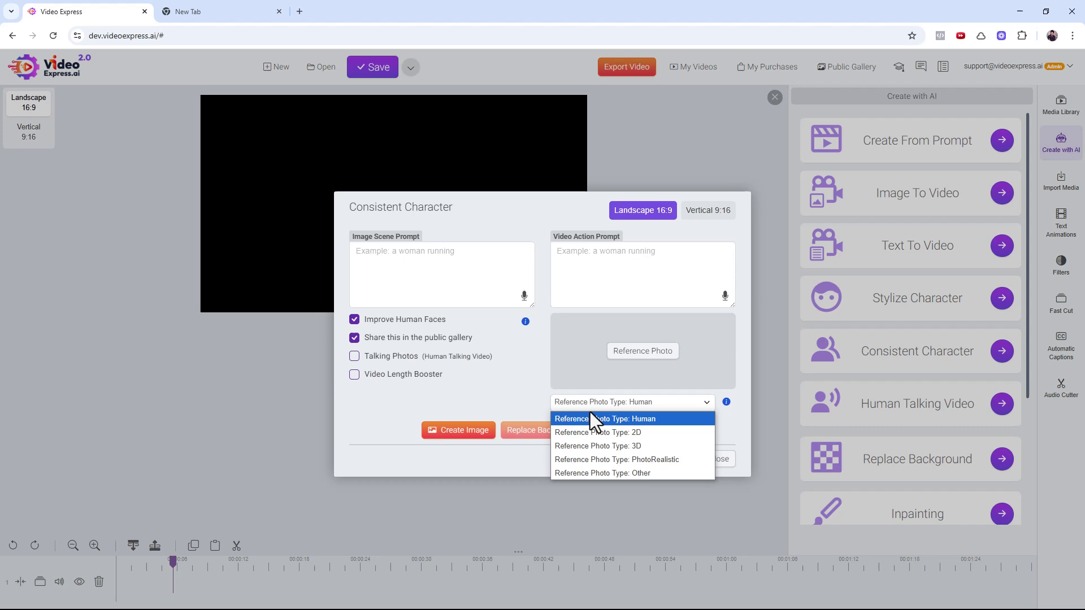
left_click(586, 448)
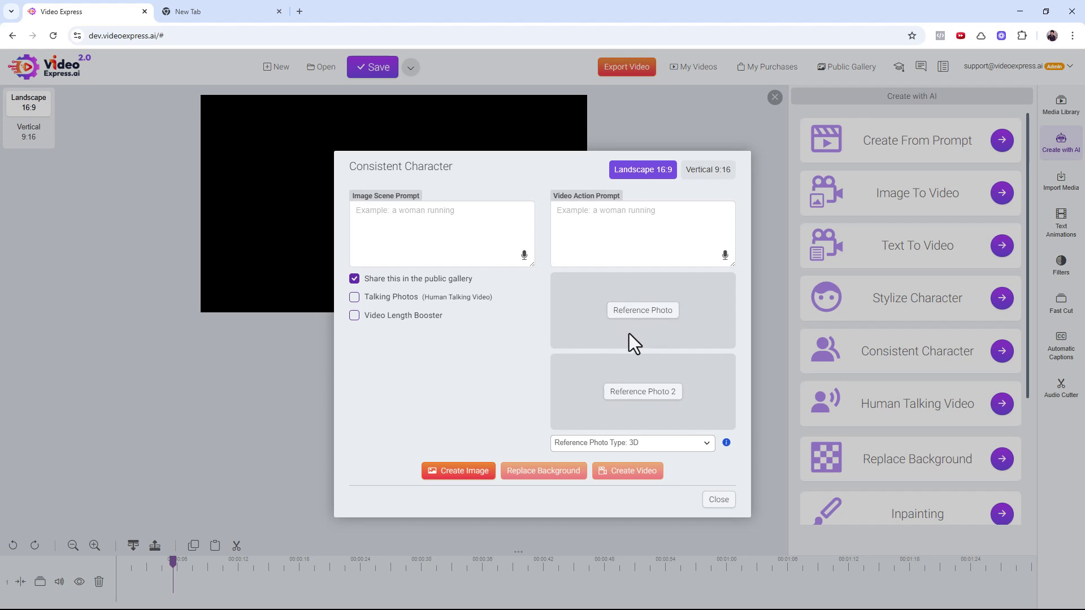
Choose the image of the young girl in shining armor from the My AI Images folder as the first reference photo
left_click(621, 312)
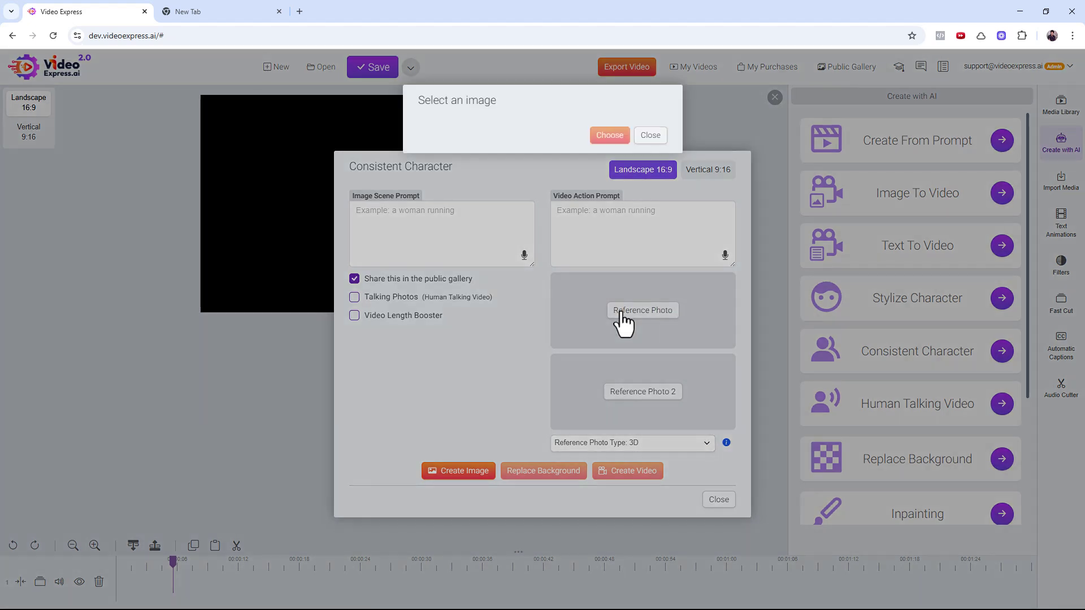
scroll(561, 305, "down", 1)
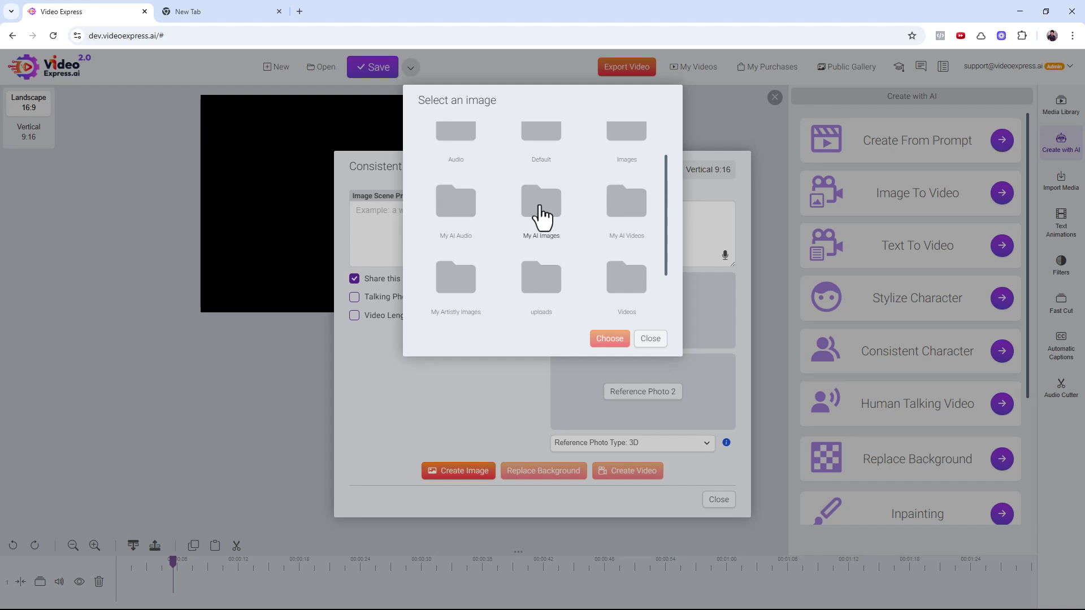
left_click(540, 207)
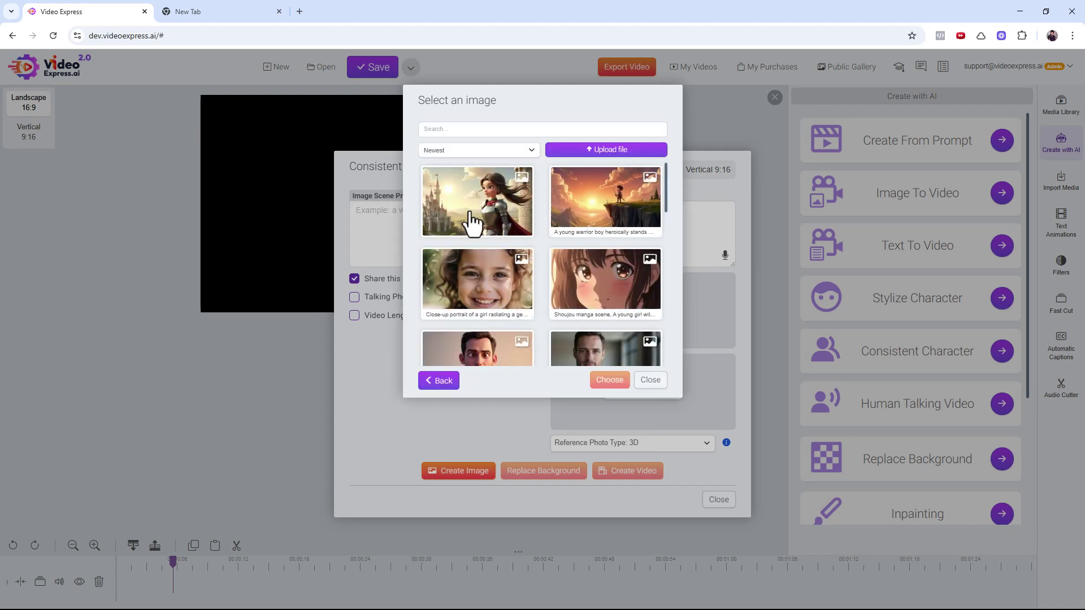
left_click(491, 201)
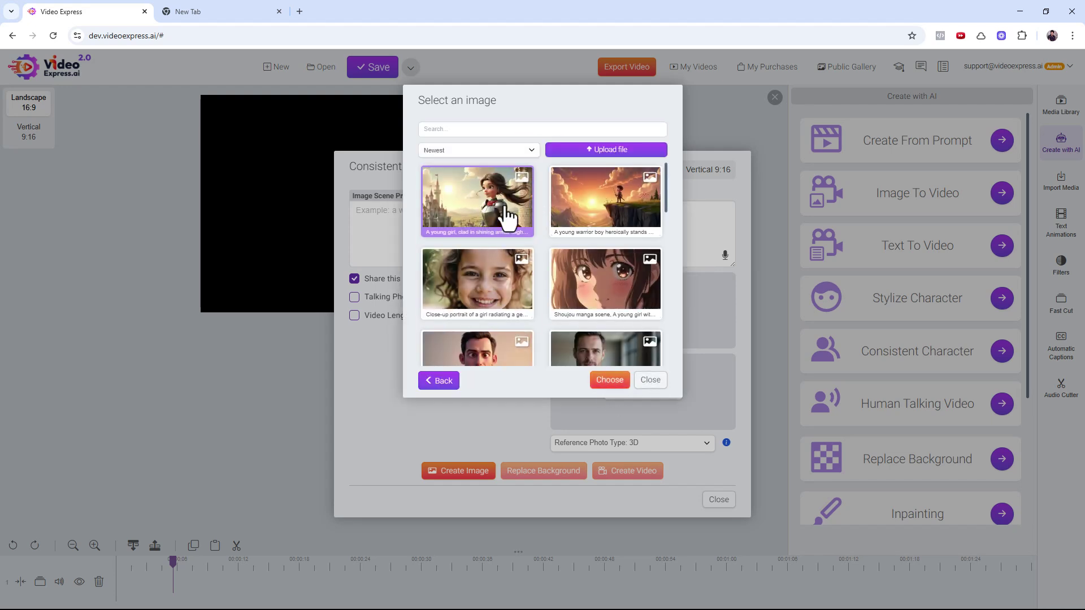
left_click(619, 386)
Create an image with the scene prompt "She is cooking in the kitchen"
left_click(465, 227)
type("SD")
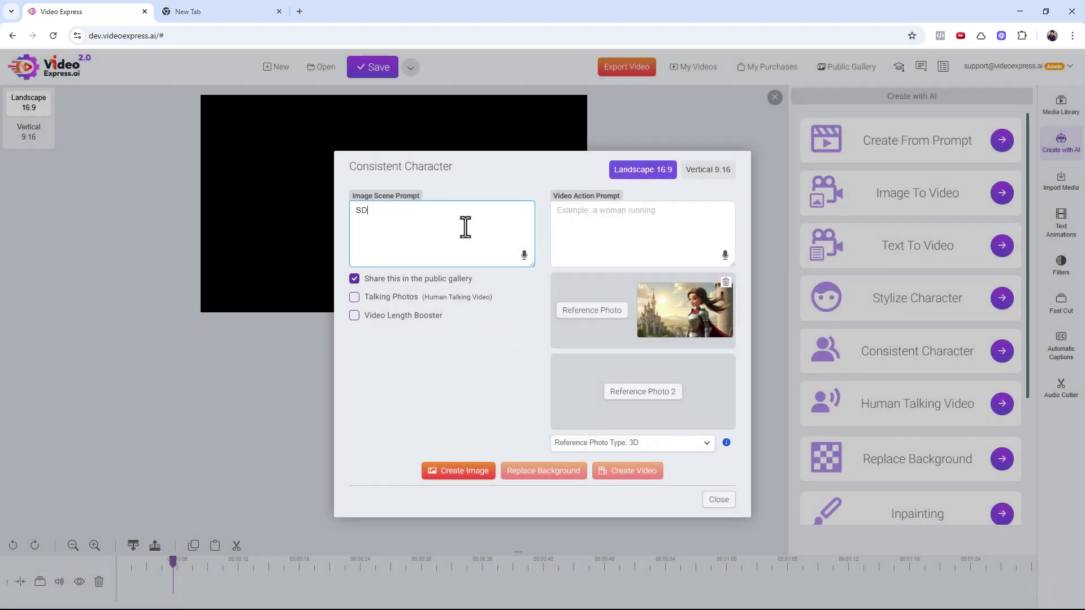
type("he is cooking in the kitchen")
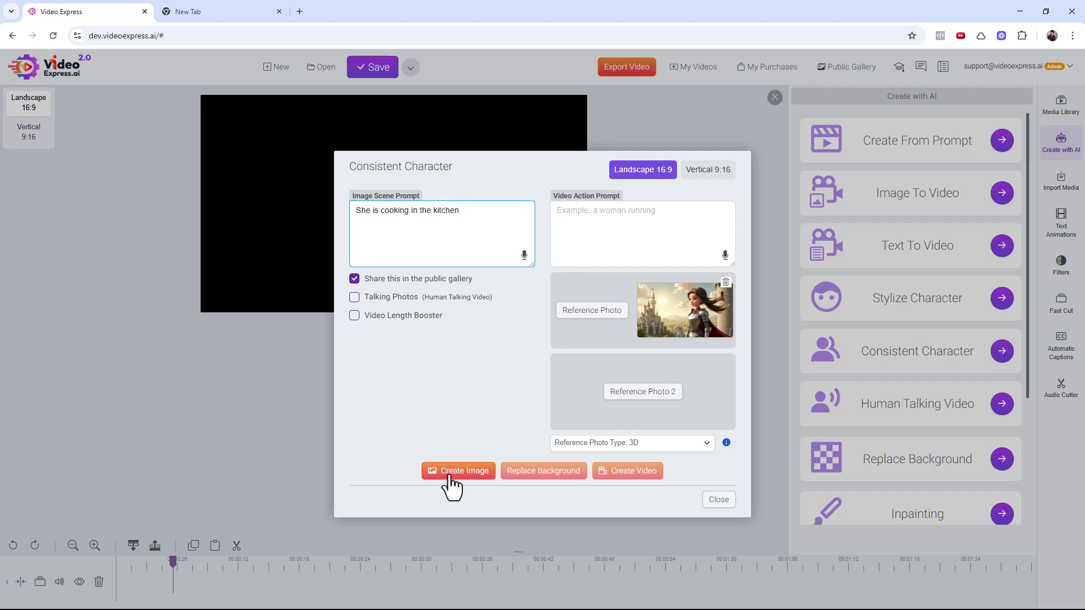
left_click(461, 476)
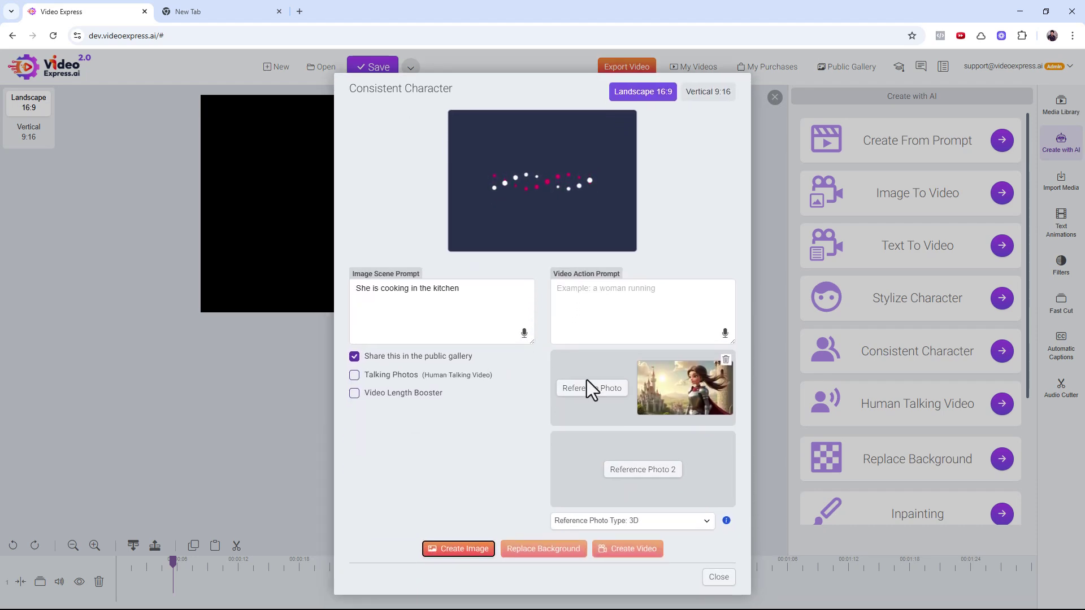
Replace the scene prompt with "She is sitting on the bench in the garden" and create another image
left_click(474, 309)
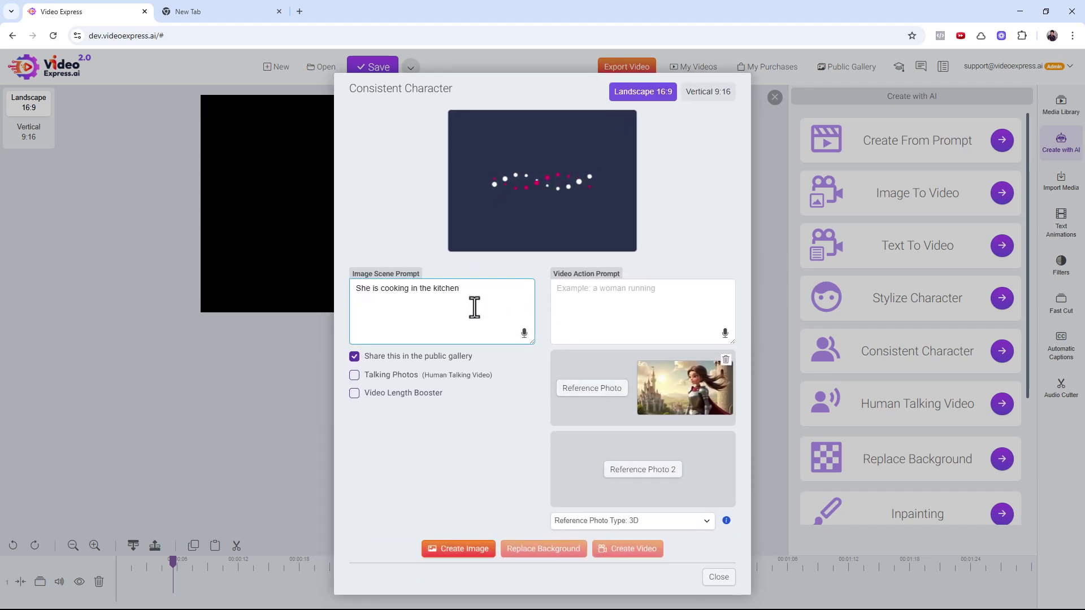
key("ctrl+a")
type("She is sit")
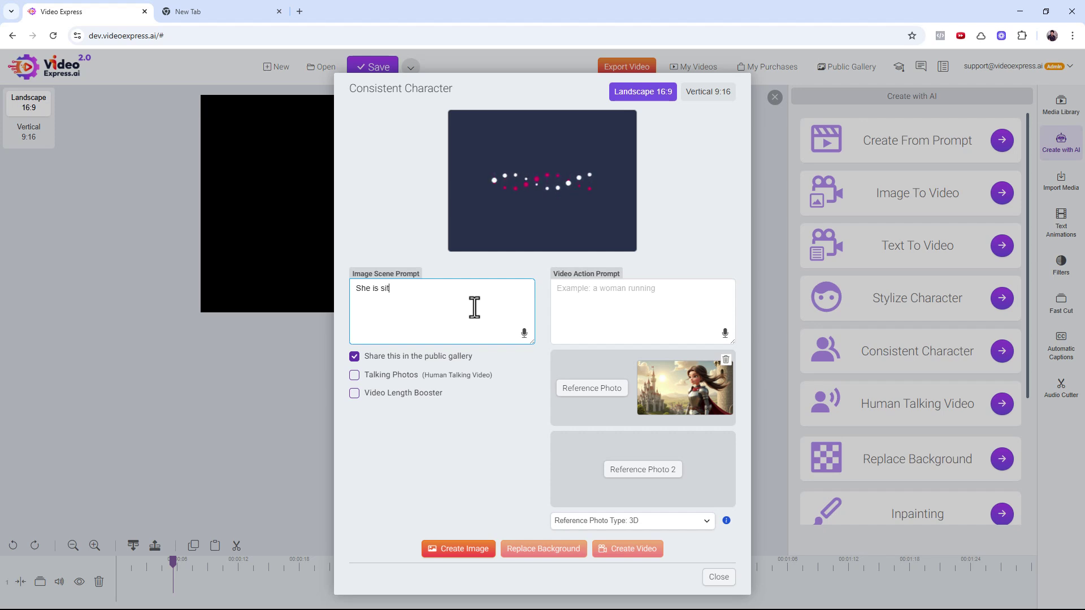
type("ting on the becn")
key("BackSpace")
type("ench in the")
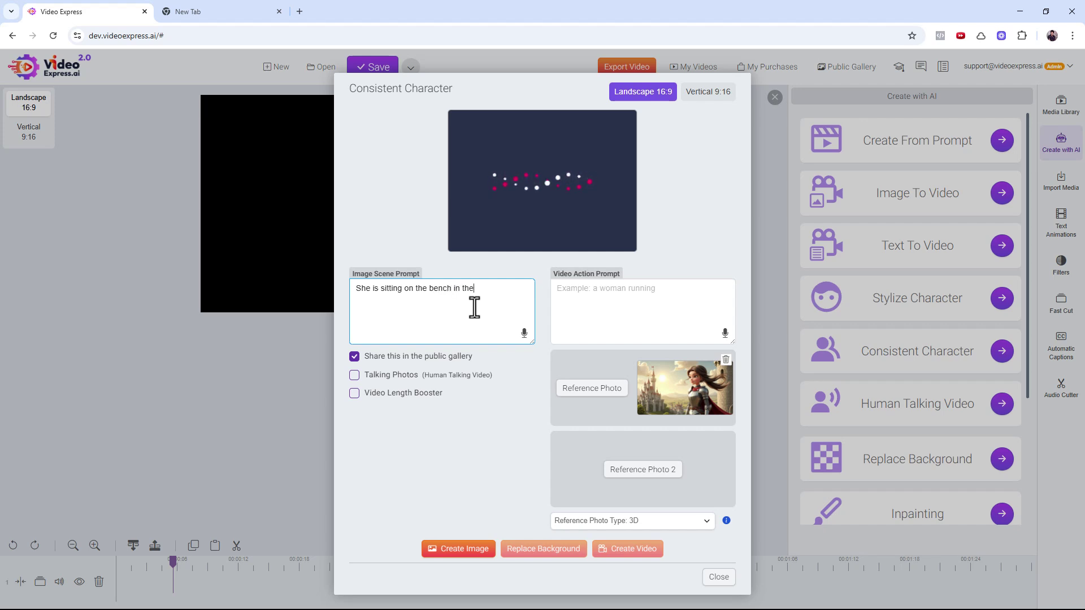
type(" garden")
left_click(471, 556)
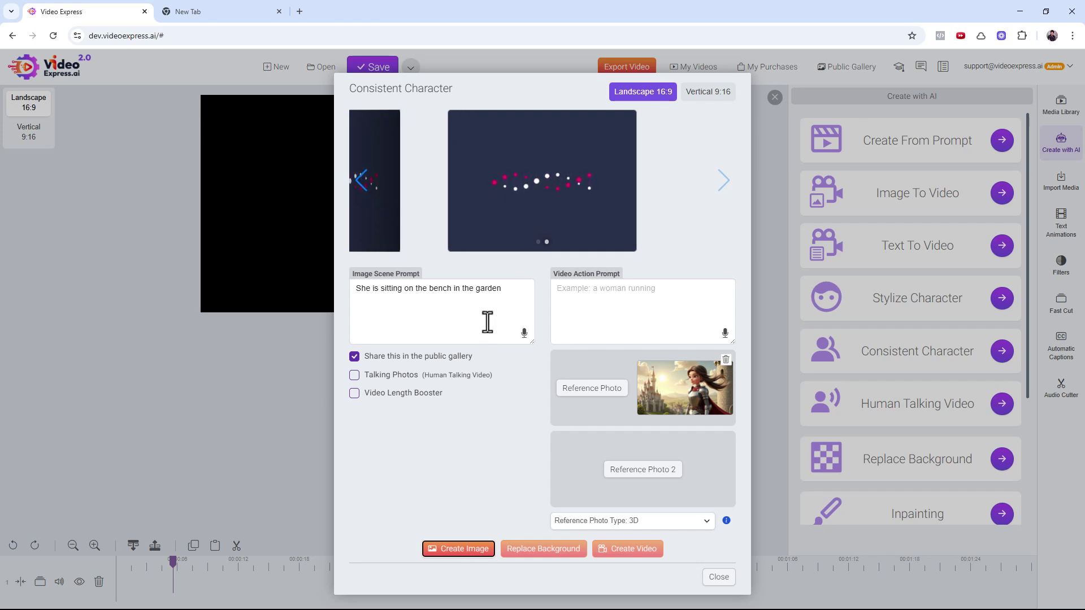
Replace the scene prompt with "she is running on the hill" and create a third image
left_click(486, 309)
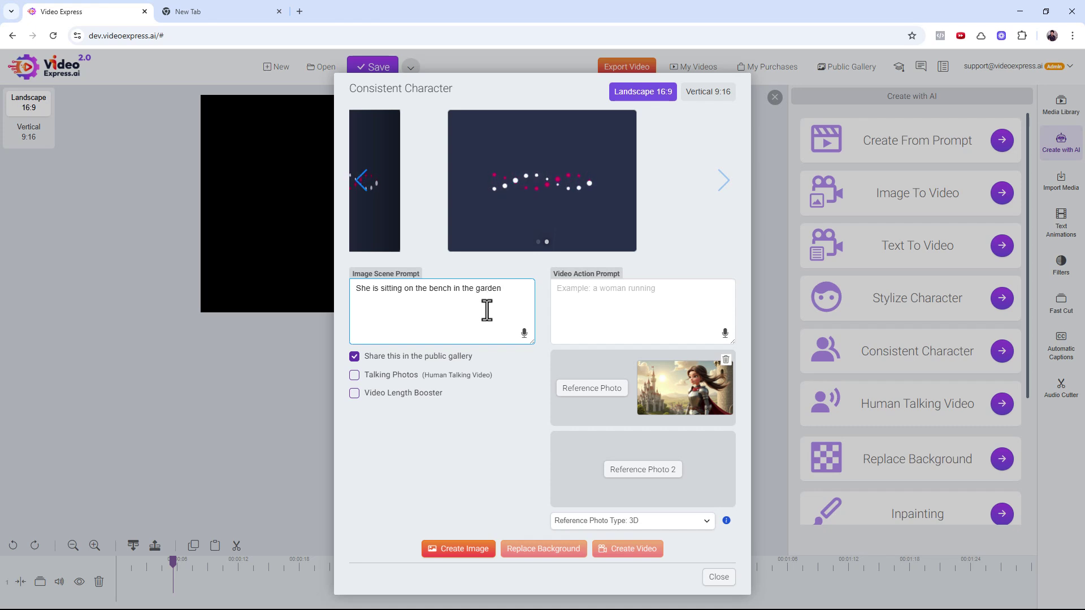
key("ctrl+a")
key("BackSpace")
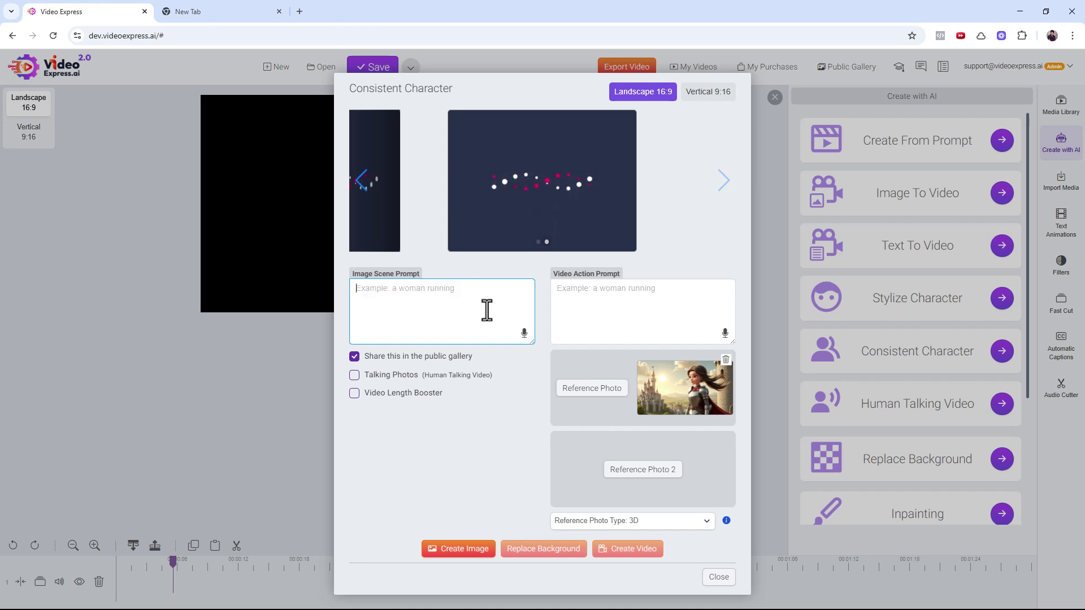
type("she is ")
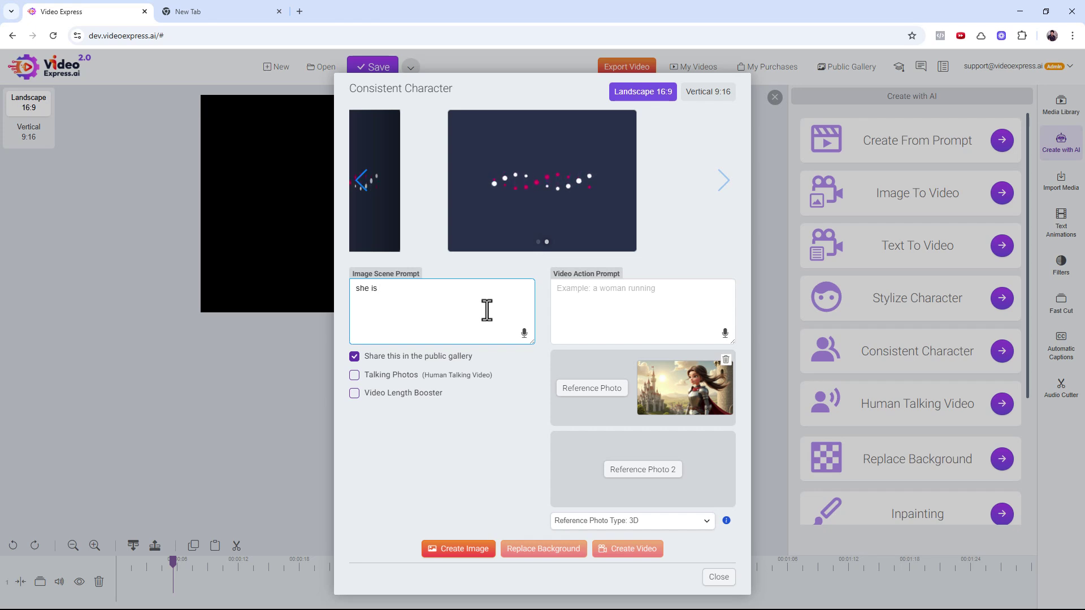
type("runningon")
key("BackSpace")
key("BackSpace")
key("BackSpace")
type("on the hill")
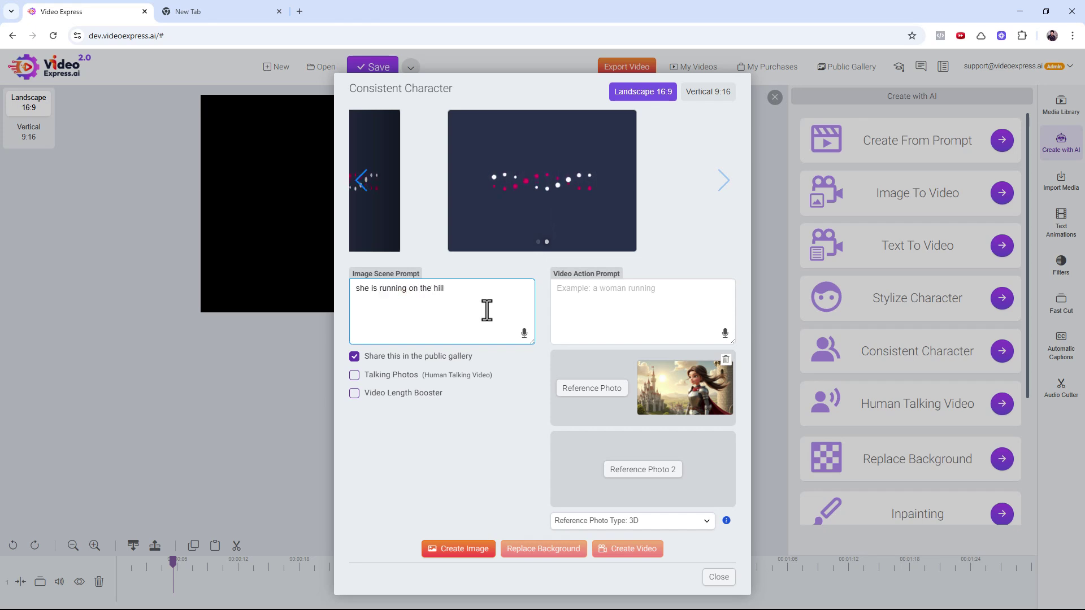
left_click(452, 552)
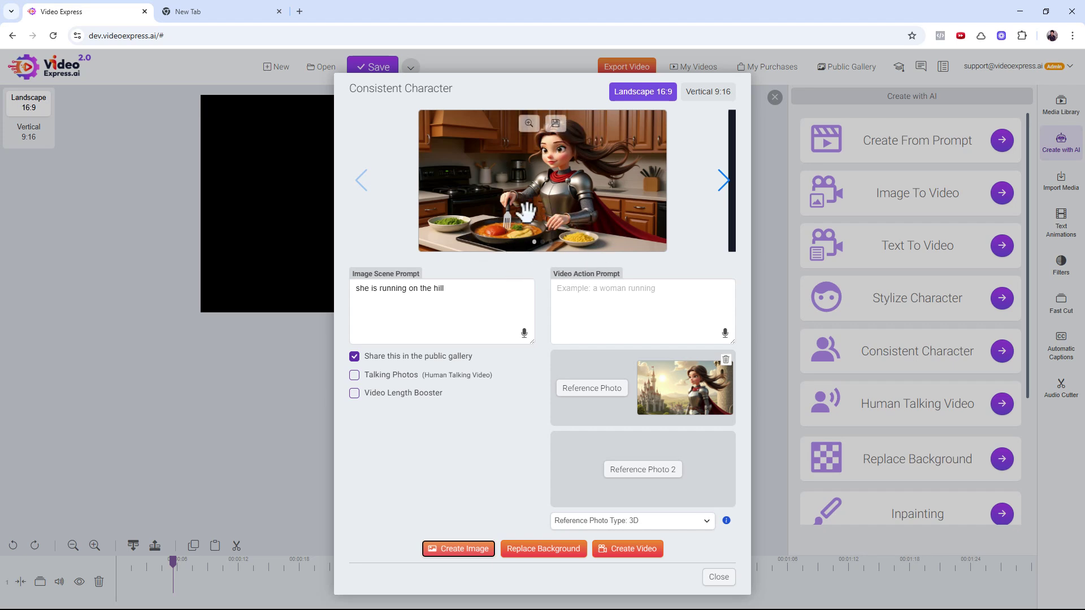
Preview the generated kitchen image at a larger size and save it to the media library
left_click(529, 128)
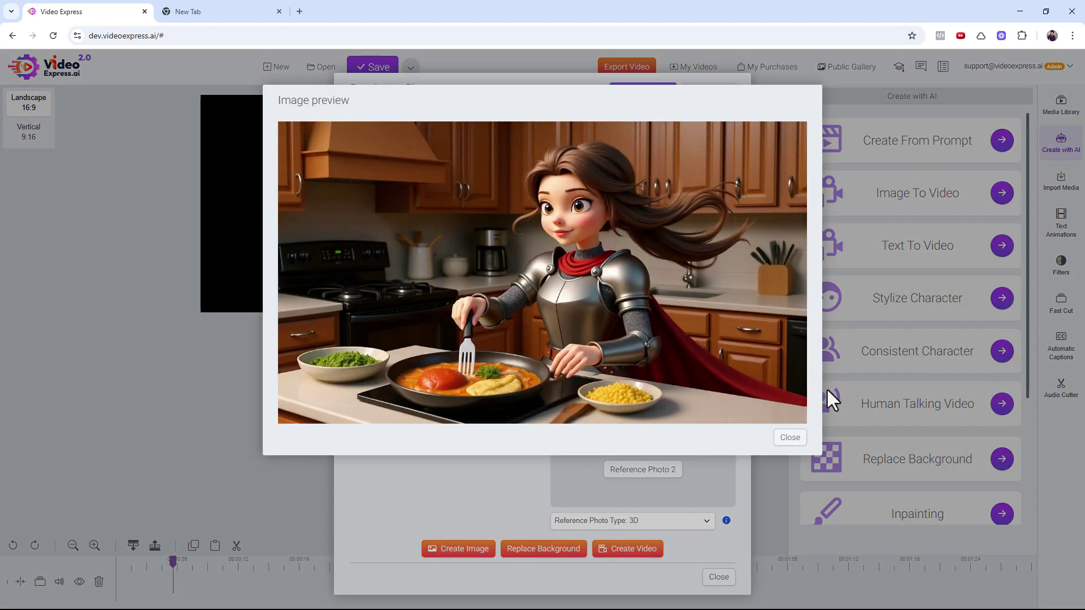
left_click(790, 438)
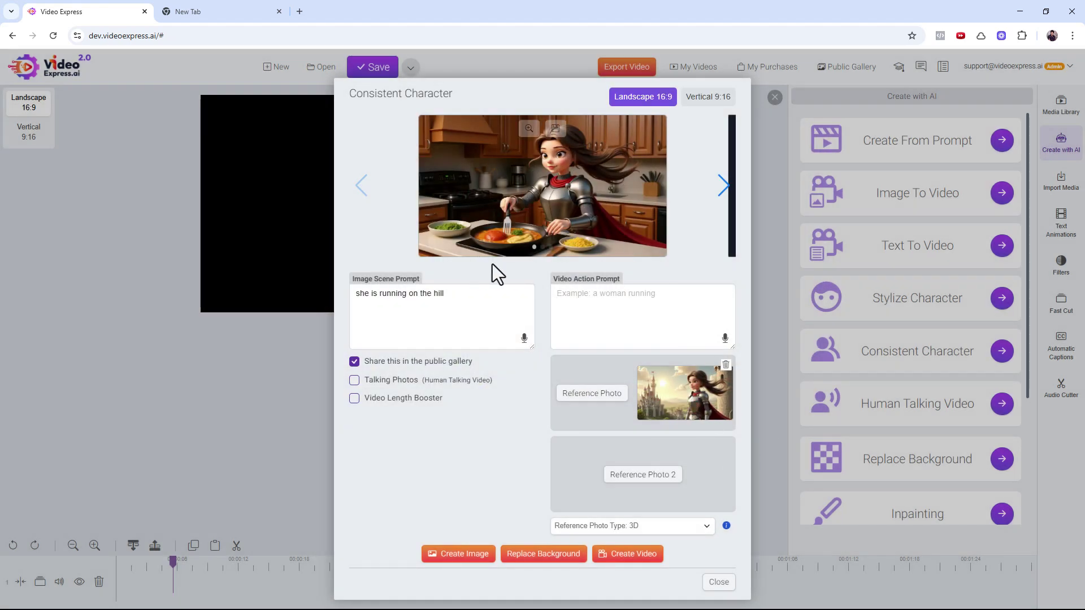
left_click(557, 136)
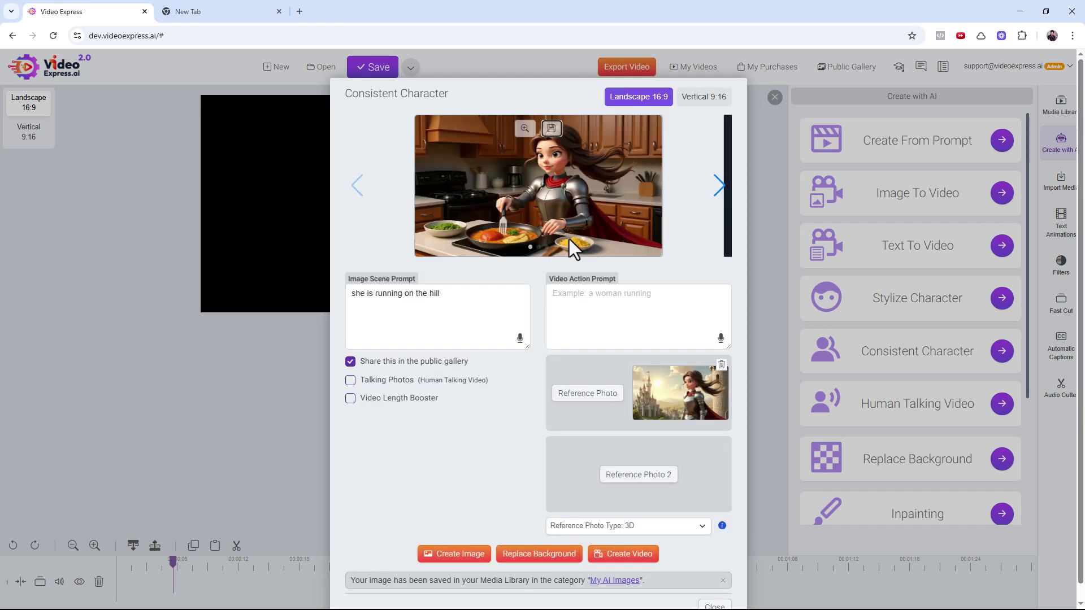
Create a video from the kitchen image with the video action prompt "cooking"
left_click(593, 317)
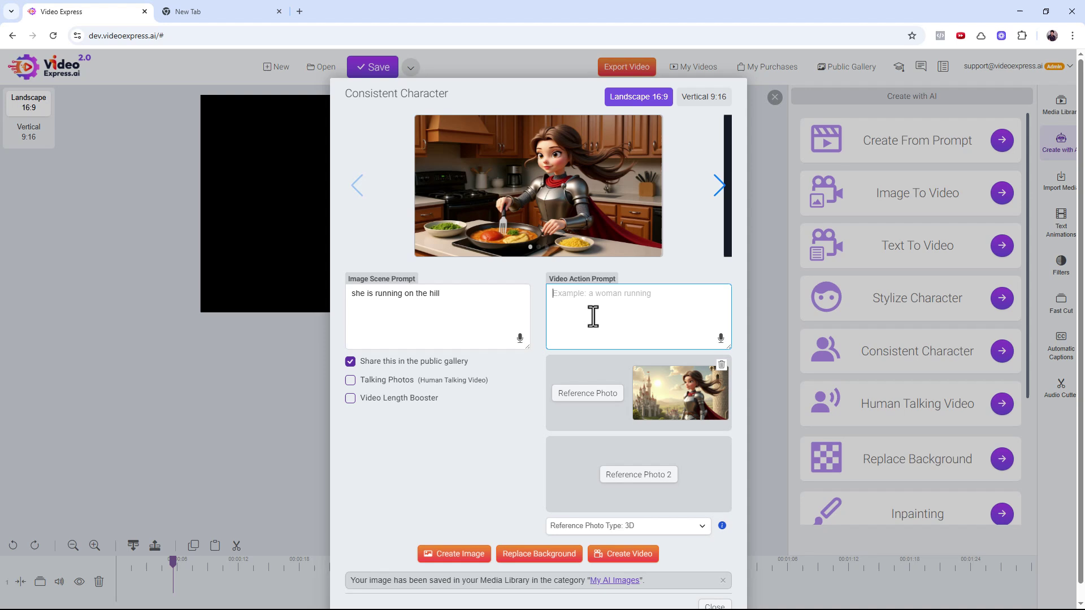
double_click(582, 279)
left_click(600, 312)
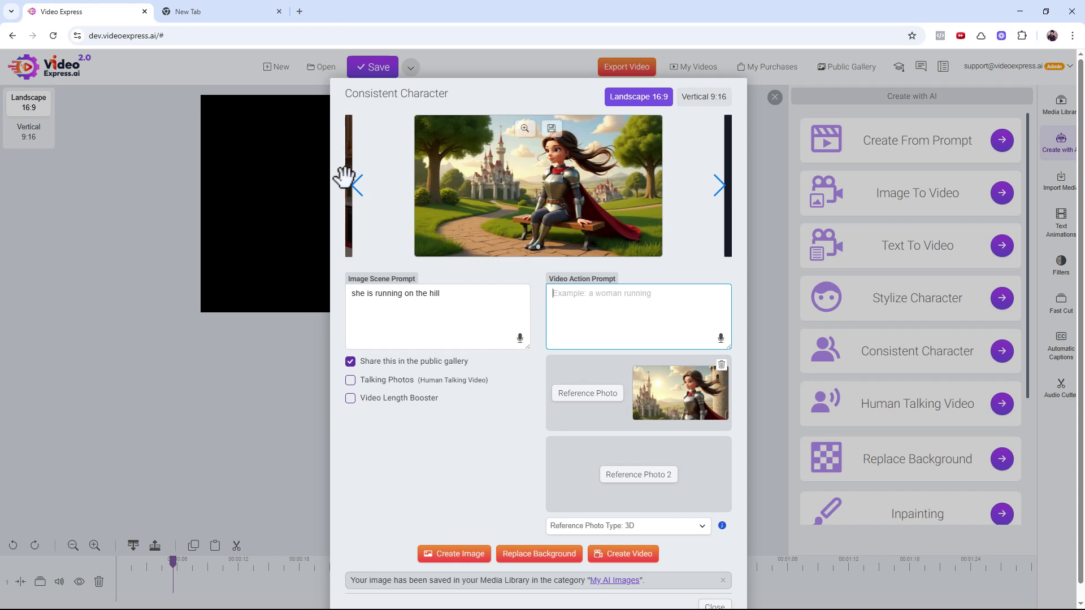
left_click(362, 192)
left_click(576, 309)
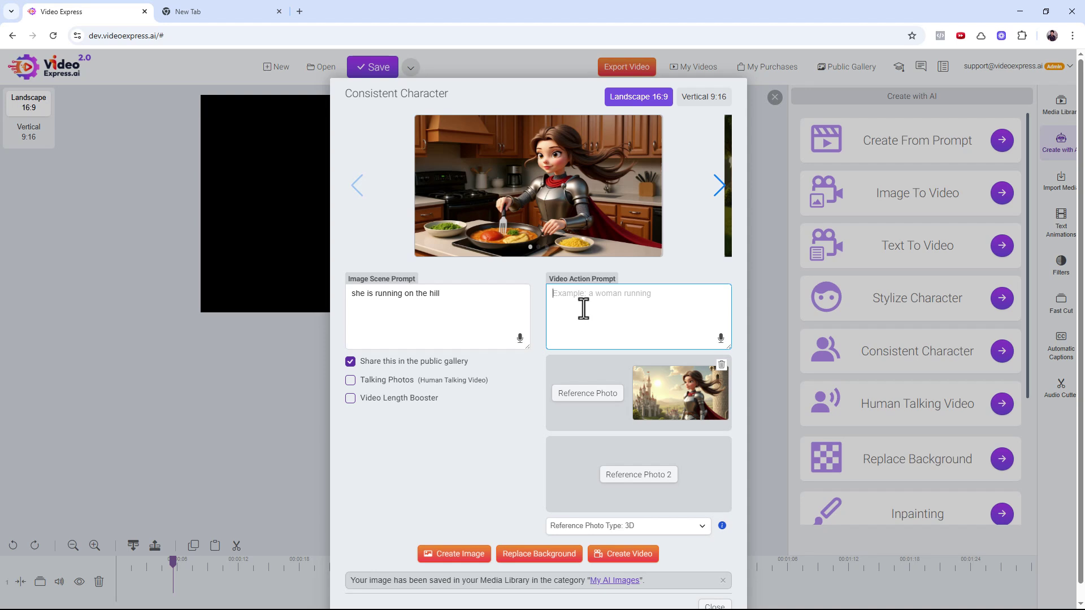
type("cooking")
left_click(621, 551)
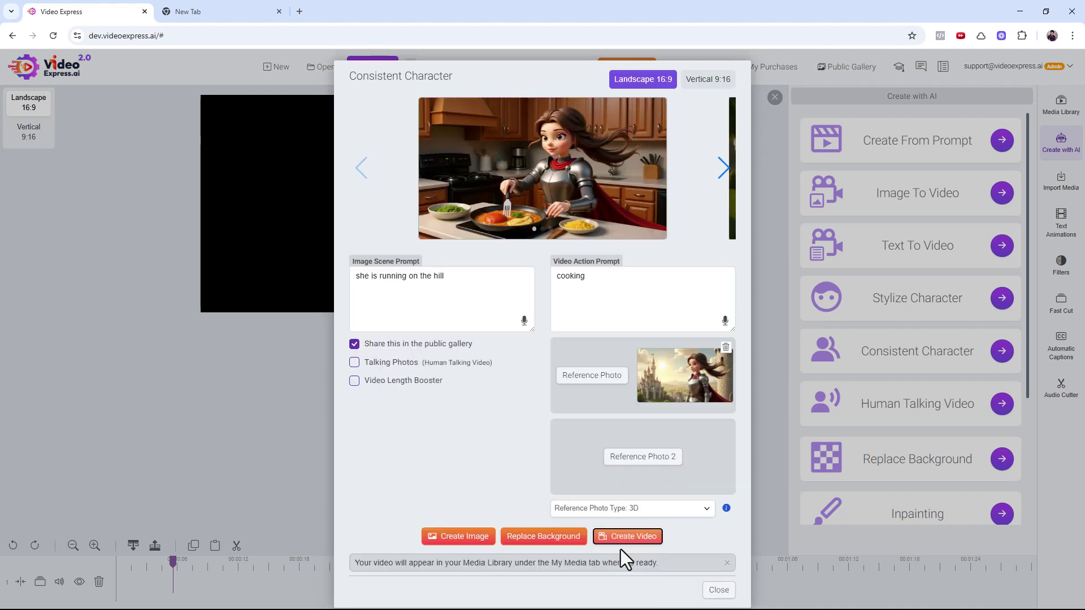
Clear the video action prompt and create a video from the image of the character running
left_click(721, 172)
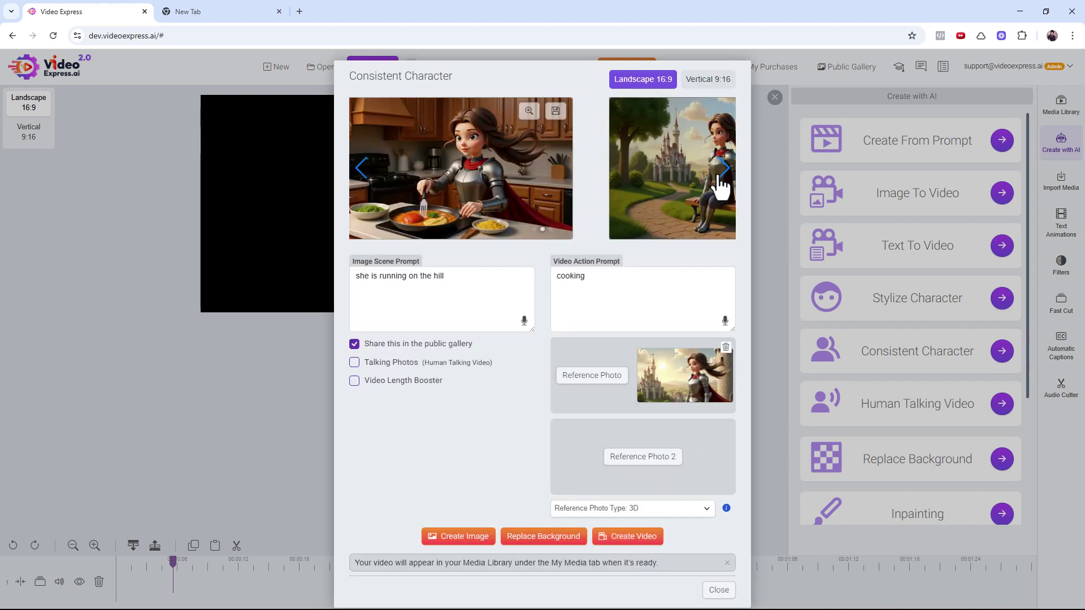
left_click(585, 276)
double_click(587, 275)
key("BackSpace")
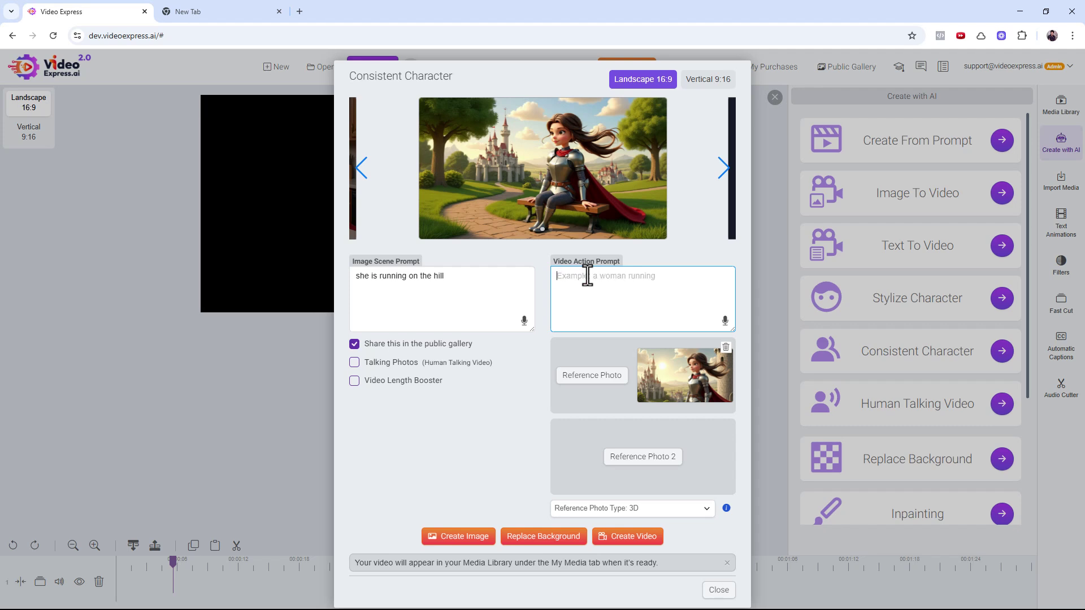
type("s")
key("BackSpace")
left_click(624, 538)
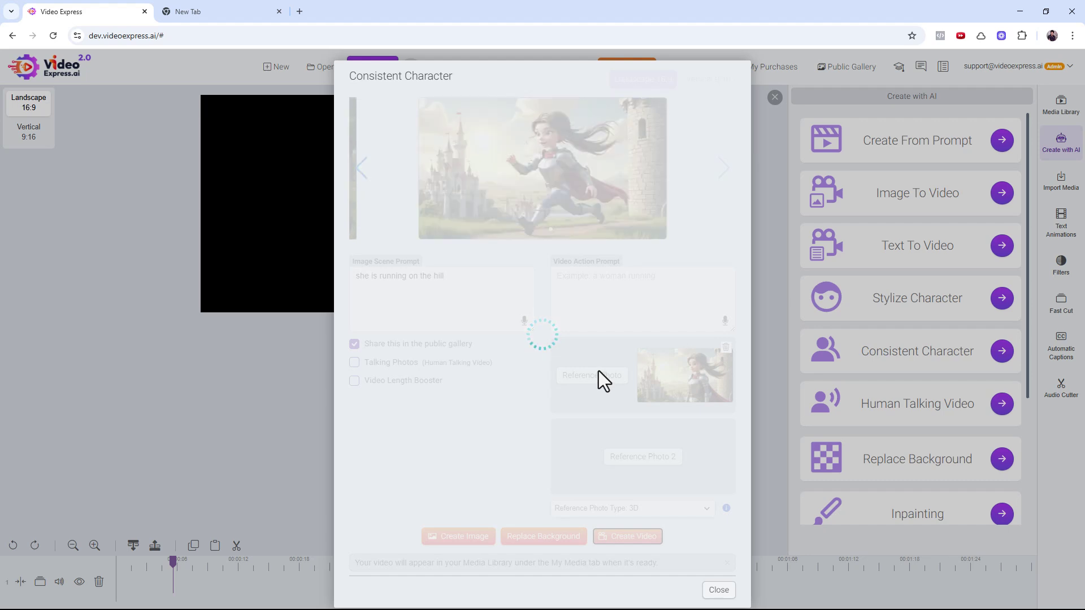
Enter "running" as the video action prompt for the image of the character running on the hill
left_click(607, 280)
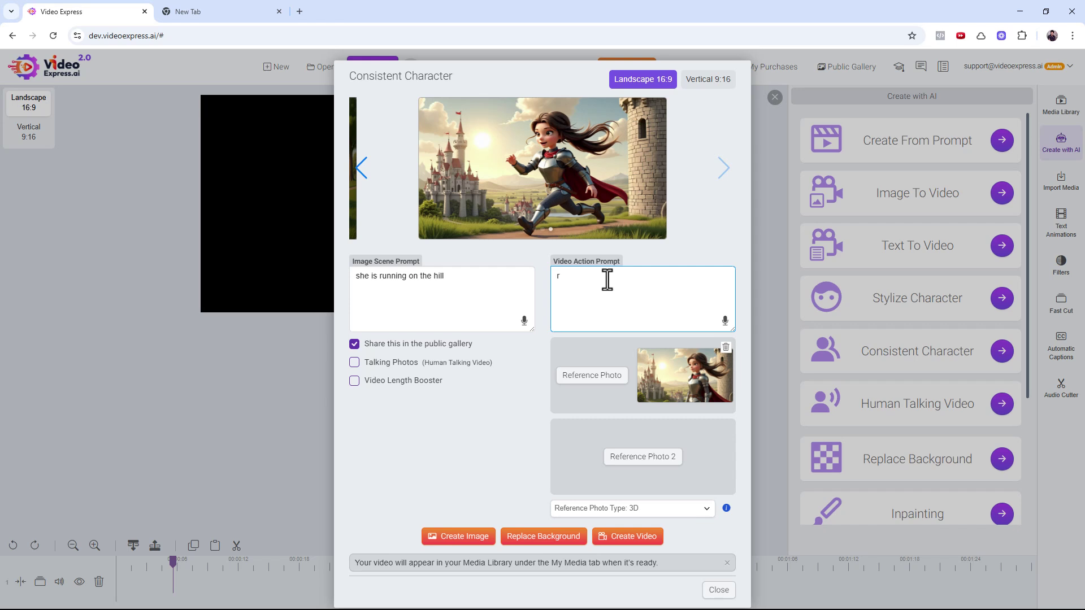
type("unning")
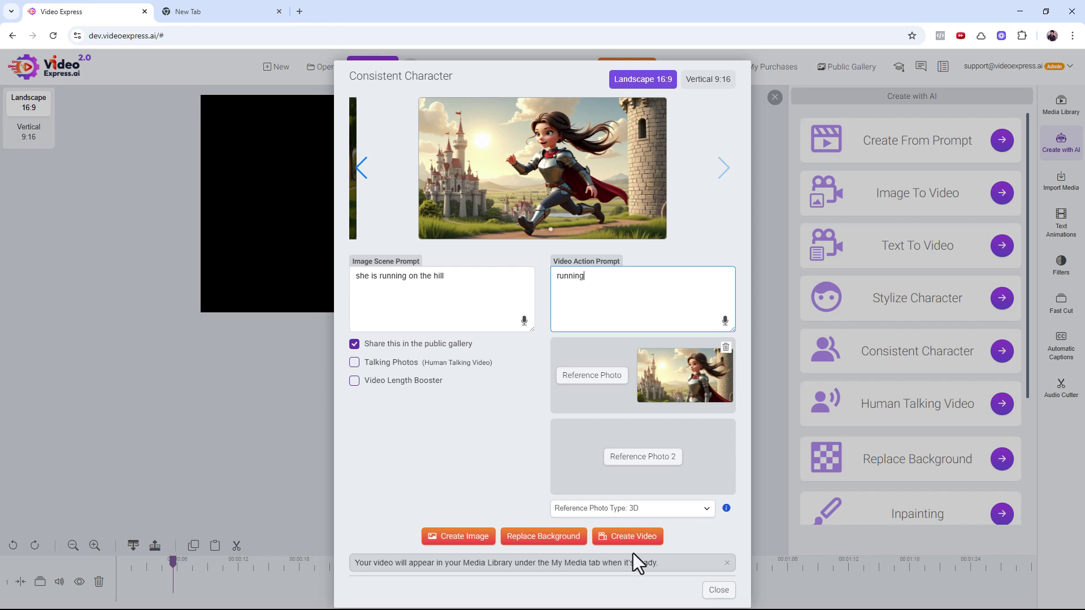
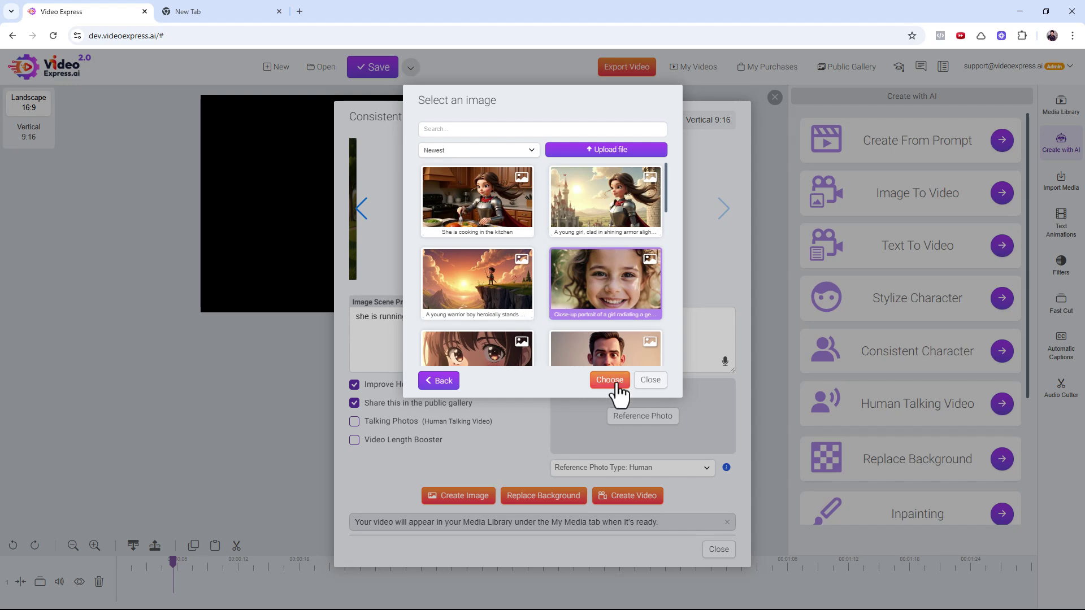
Use the close-up portrait of the girl as the reference photo and create an image with the scene prompt "She is standing in the farm"
left_click(609, 380)
left_click(454, 316)
key("ctrl+a")
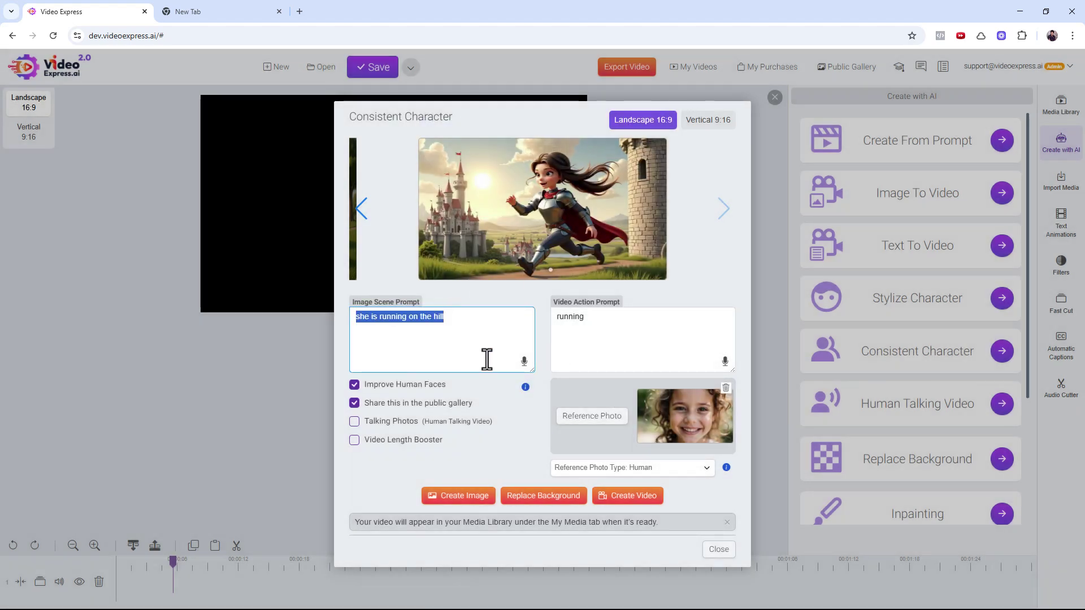
type("She is standin")
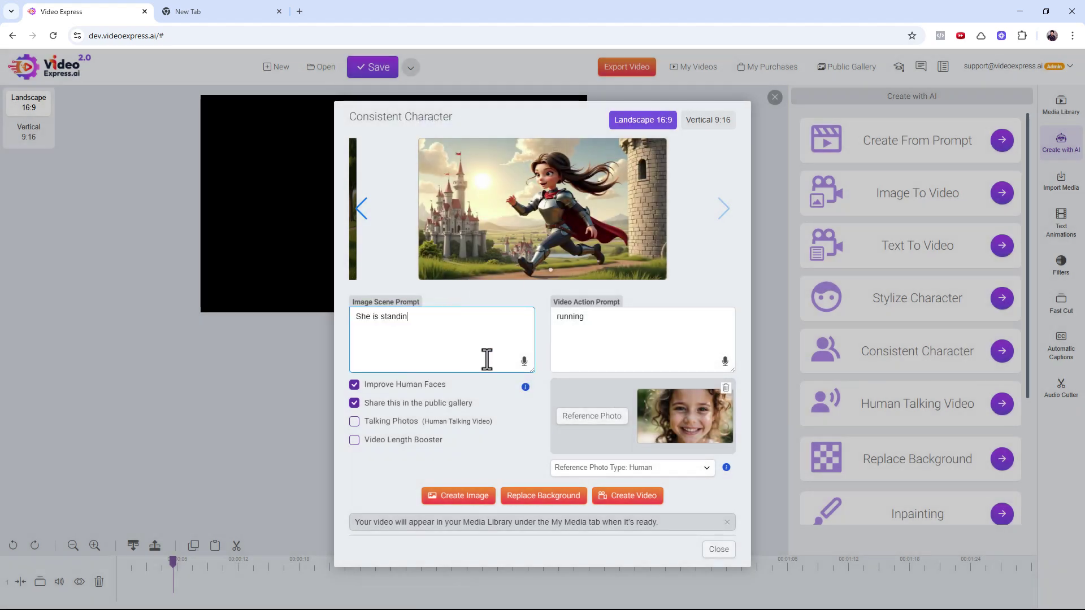
type("g in the farm")
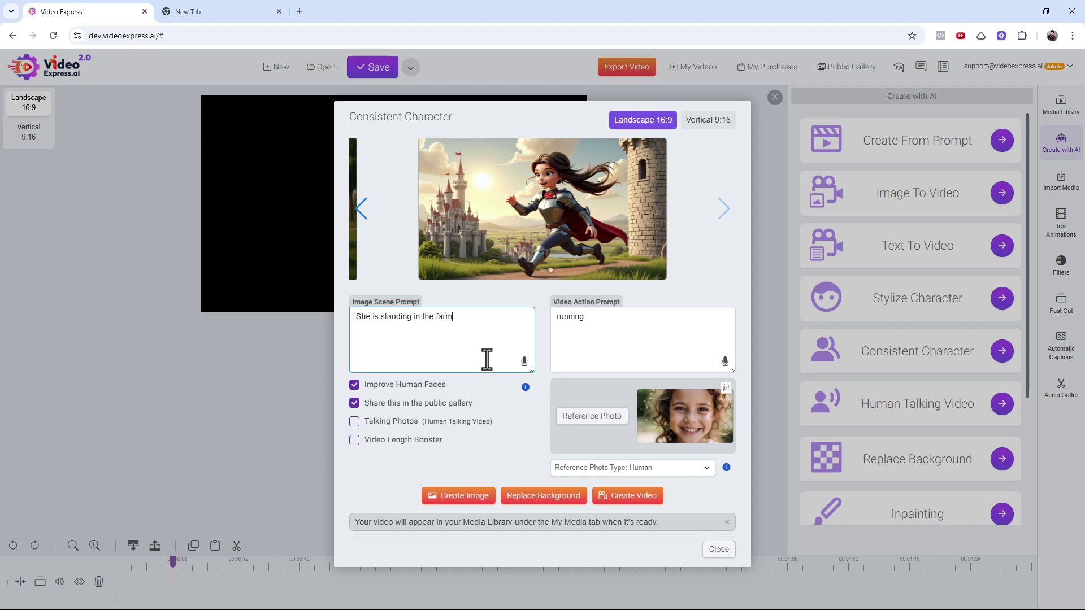
left_click(456, 495)
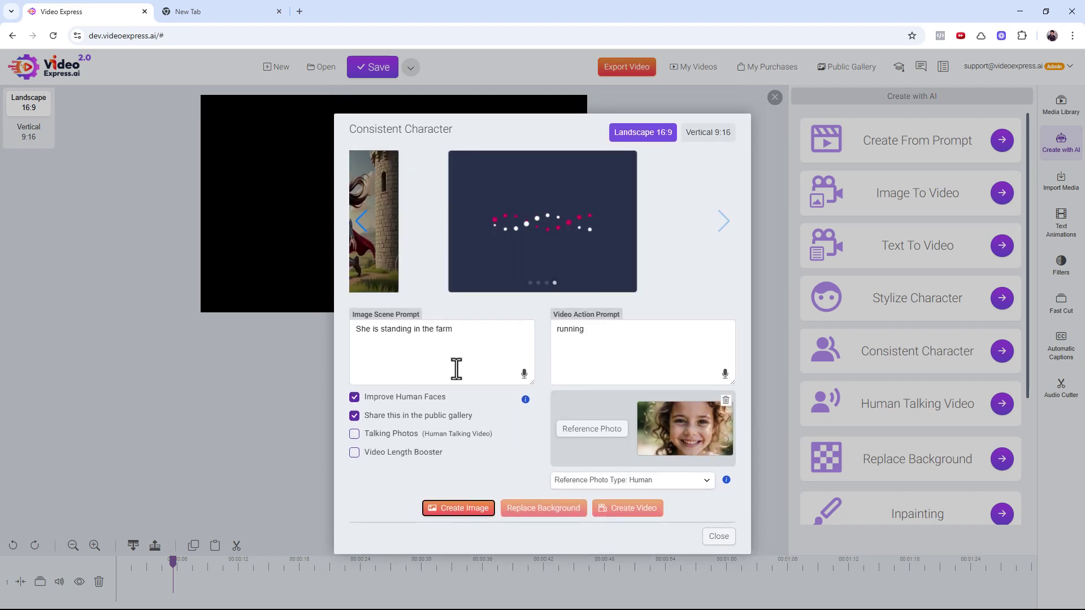
Replace the image scene prompt with "She is sitting on the bench in the snow" and create another image
key("ctrl+a")
type("S")
key("BackSpace")
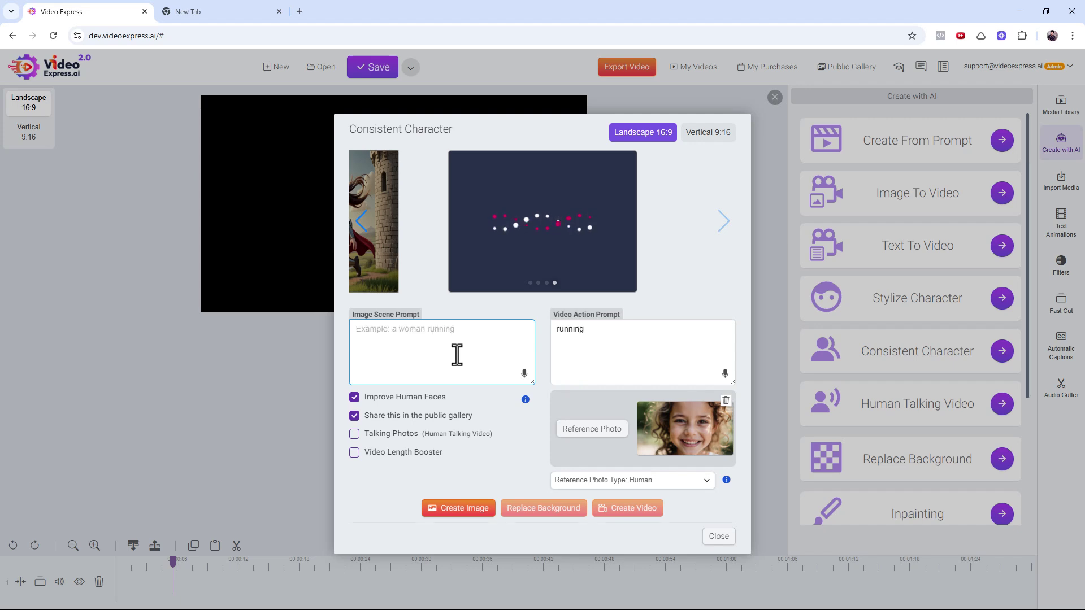
type("D")
key("BackSpace")
type("She is sitting on the ")
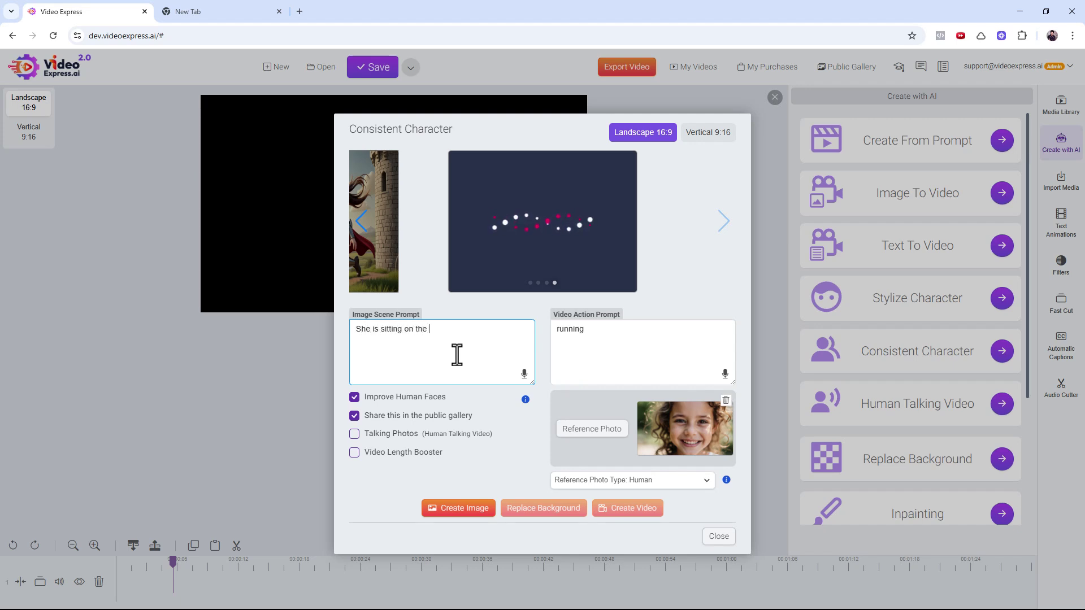
type("bench in the snow")
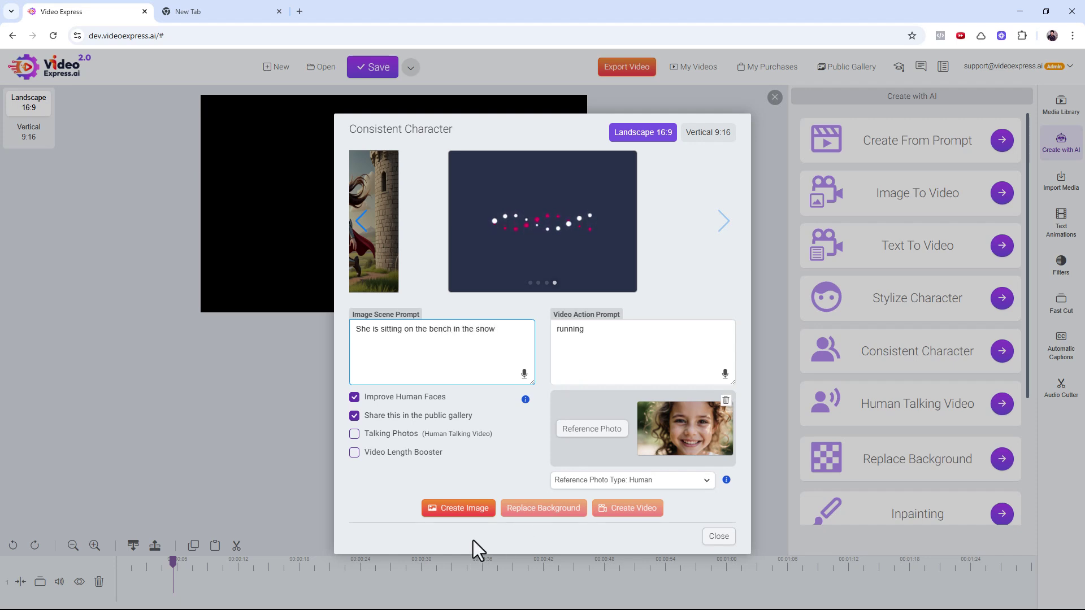
left_click(458, 507)
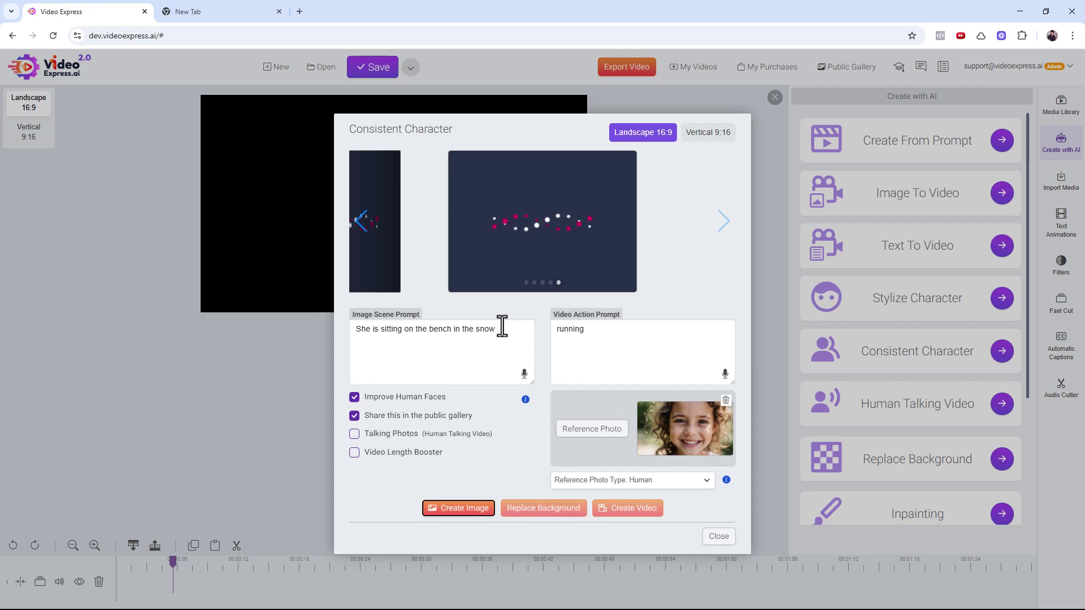
Remove the girl's portrait from the reference photo and go to the last item in the generated images
left_click_drag(503, 327, 366, 329)
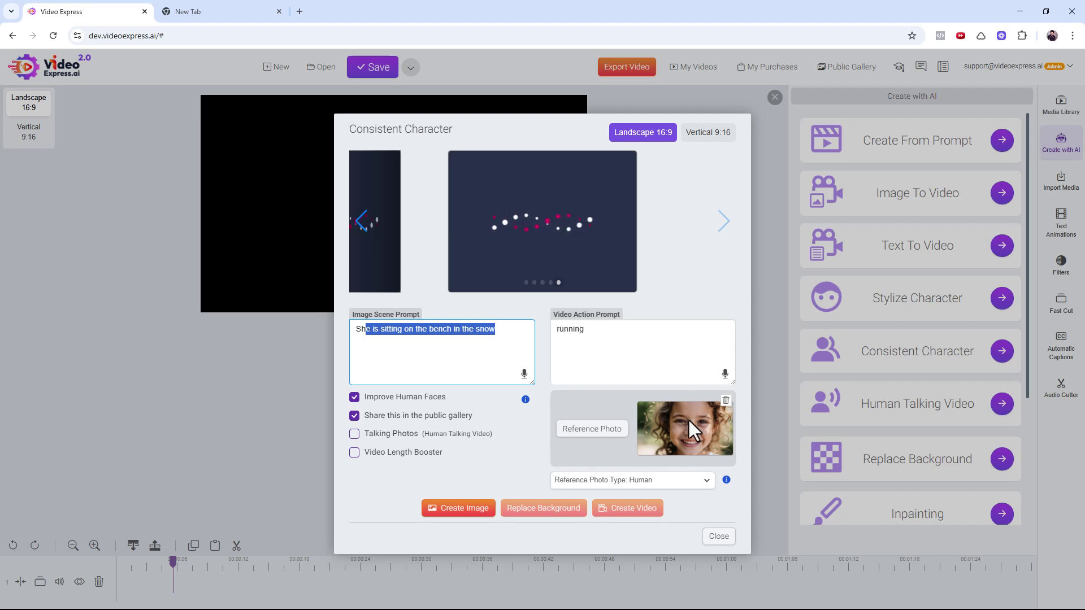
left_click(726, 401)
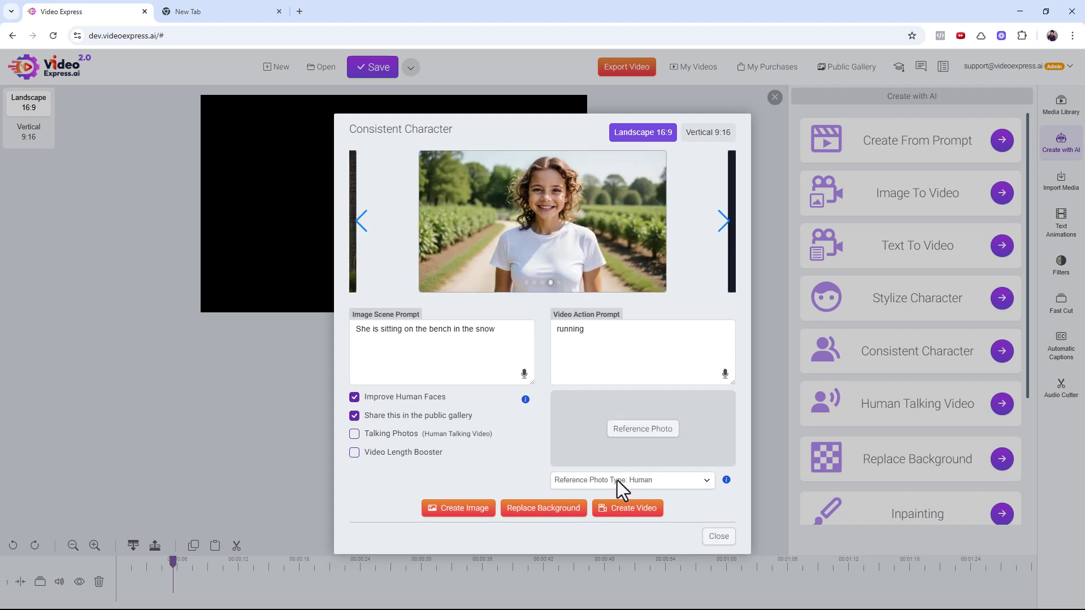
left_click(722, 223)
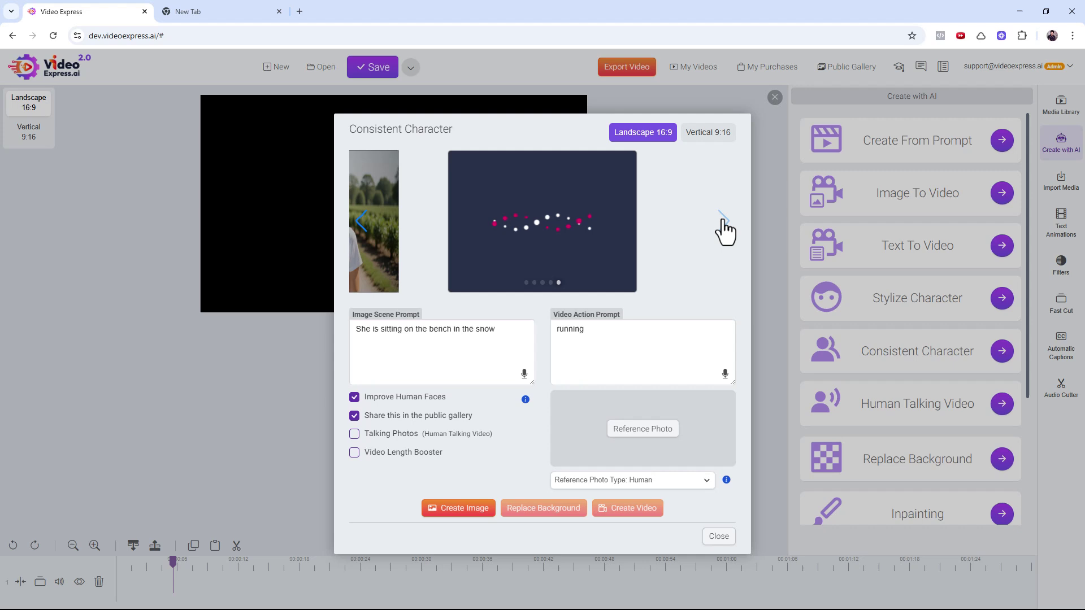
Switch the reference photo type through 3D, 2D, 3D and Human, then set it to PhotoRealistic
left_click(608, 483)
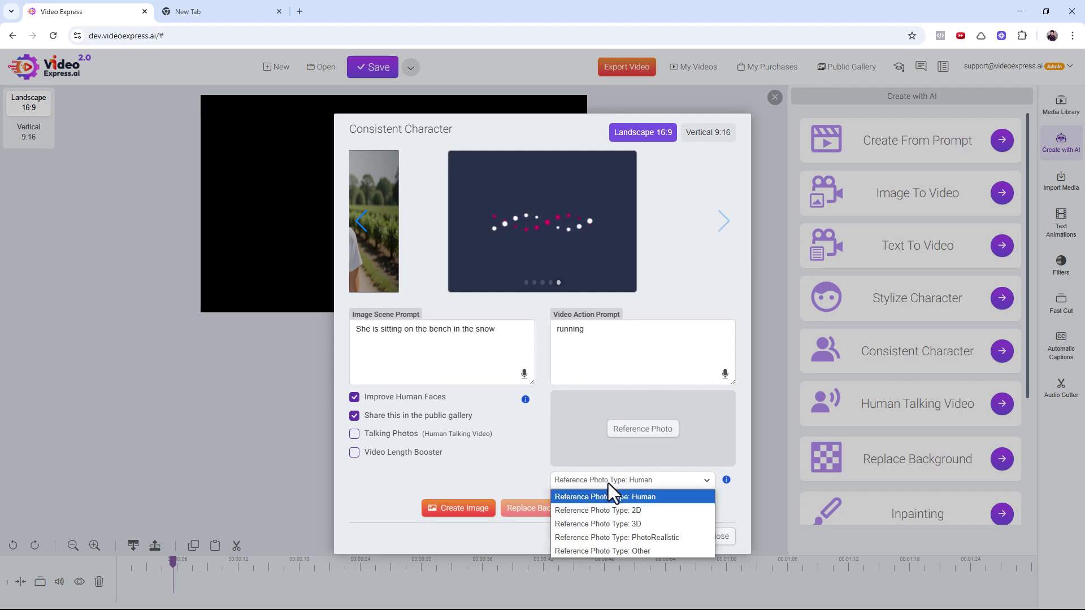
left_click(612, 523)
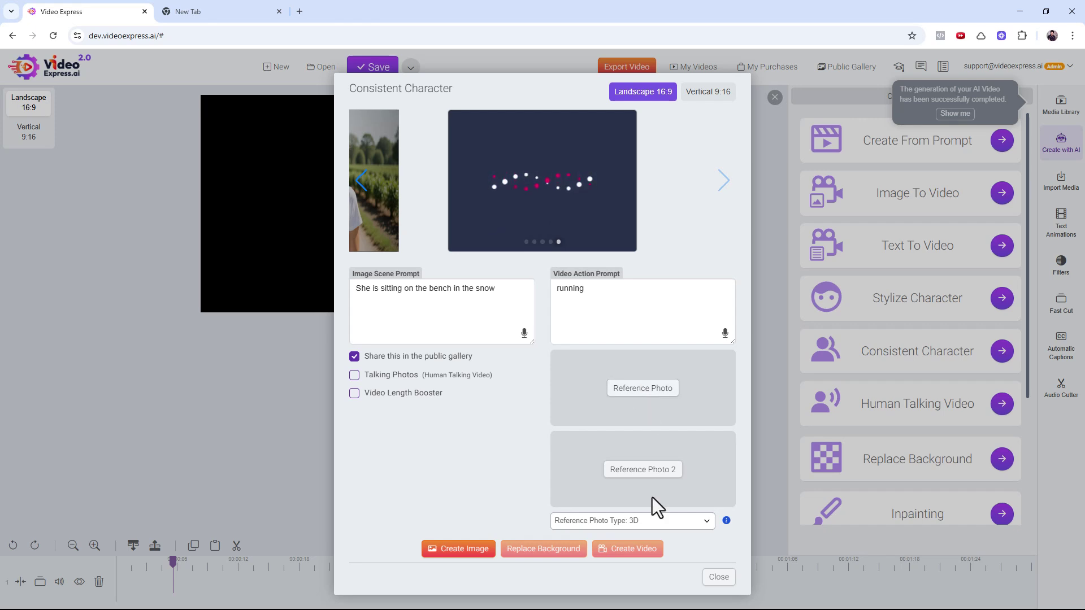
left_click(650, 524)
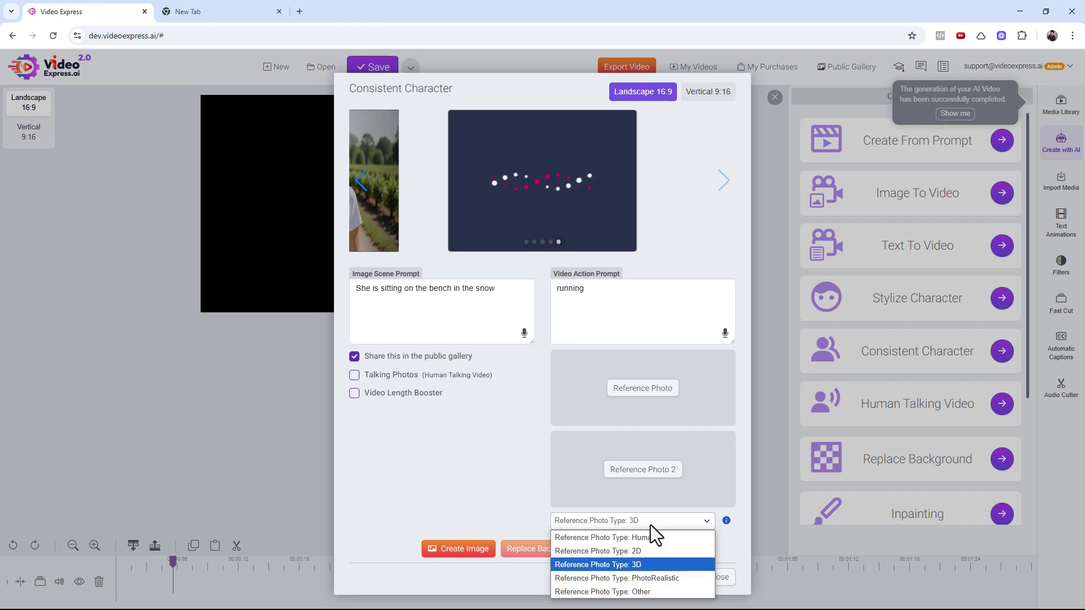
left_click(650, 550)
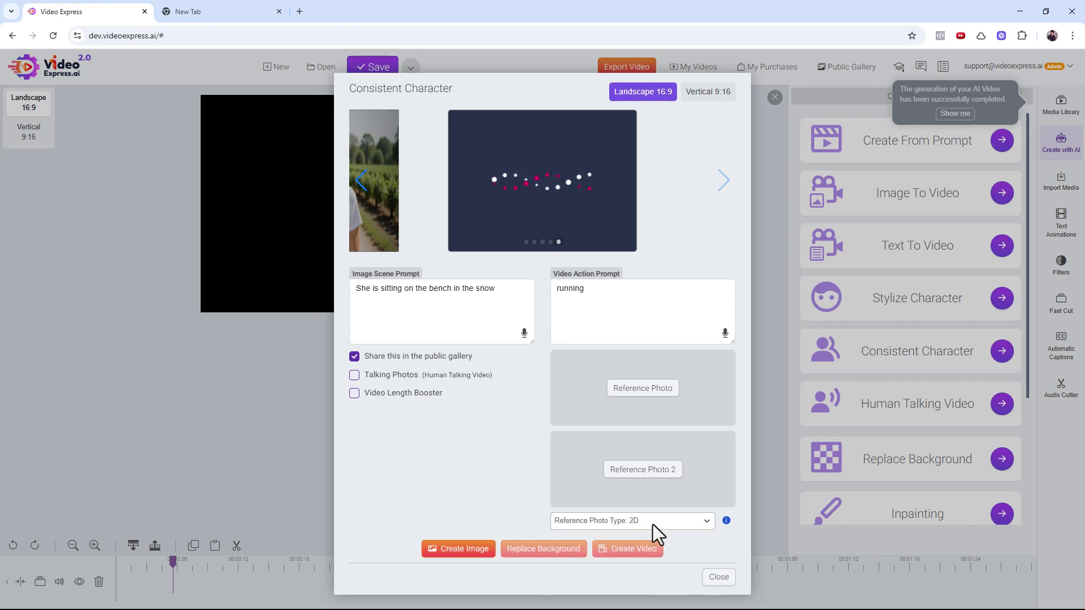
left_click(653, 524)
left_click(644, 564)
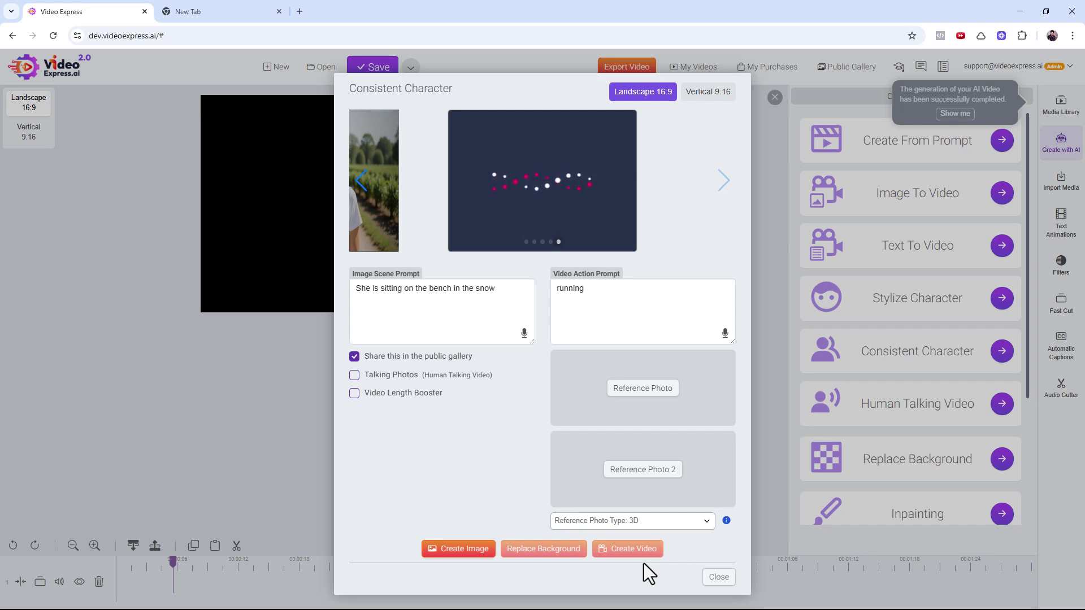
left_click(677, 514)
left_click(656, 540)
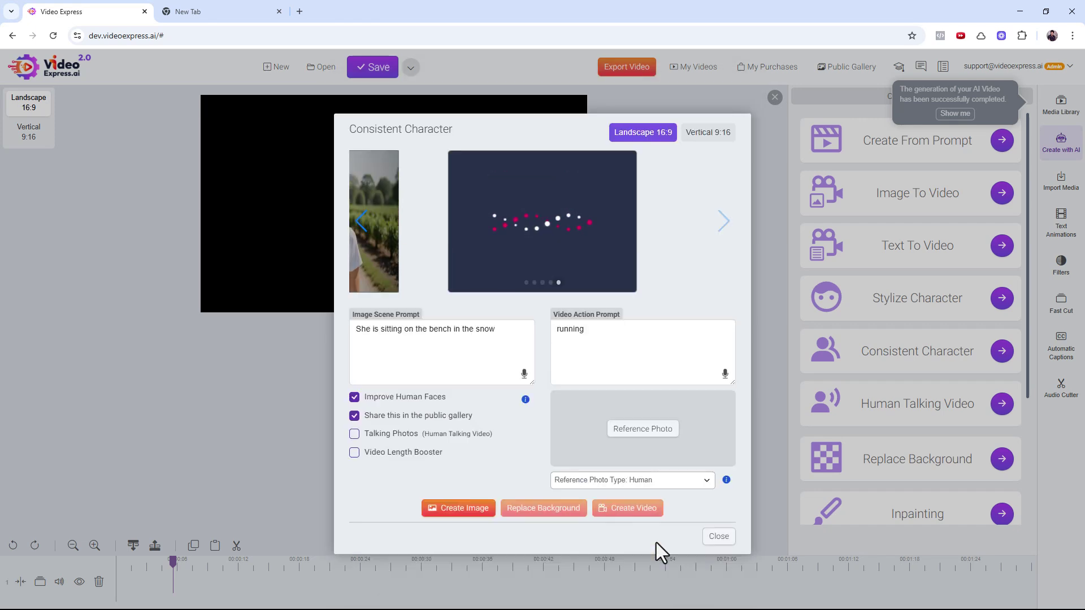
left_click(676, 481)
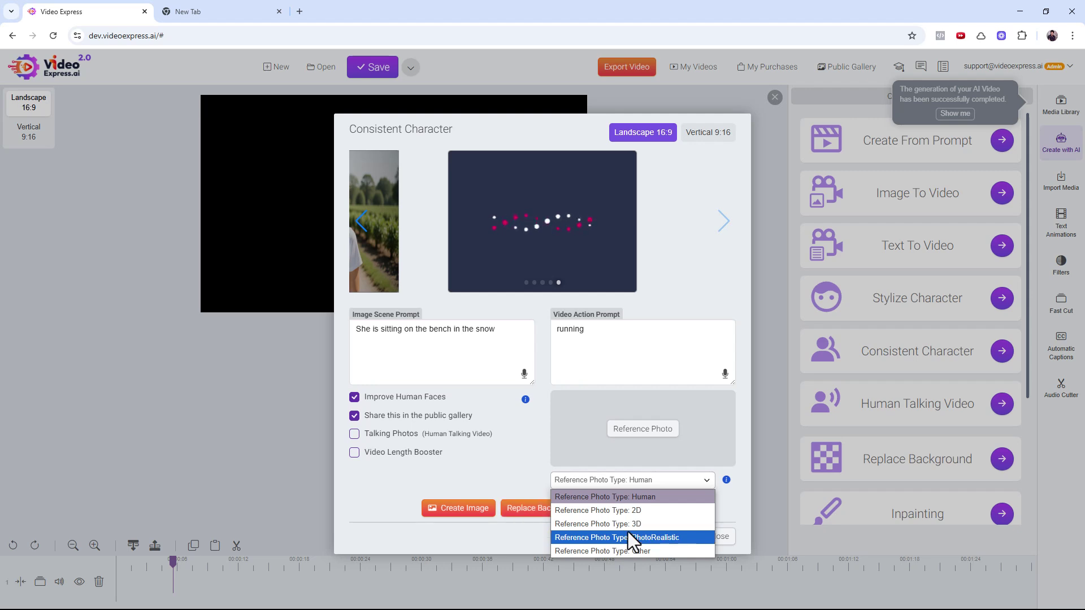
left_click(629, 536)
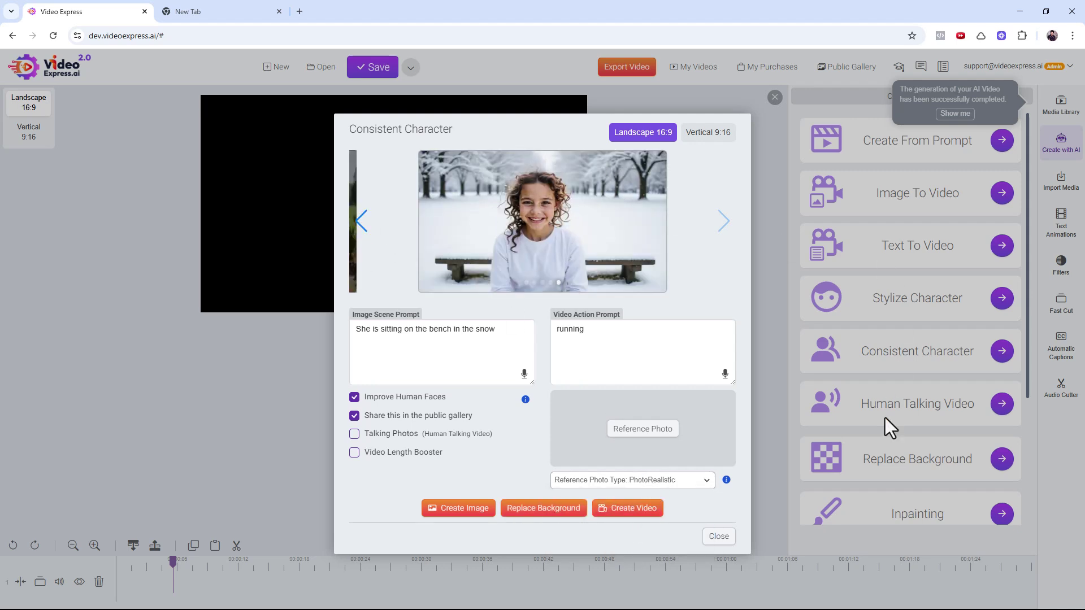
Replace the video action prompt with "lookin right and left" for the snow bench image
left_click(485, 359)
left_click(604, 351)
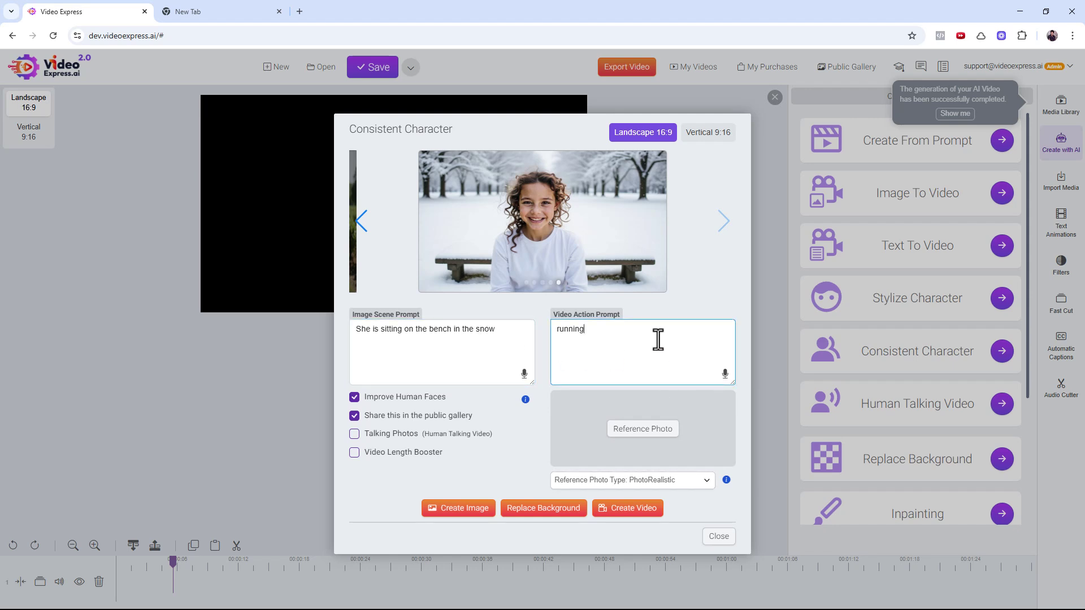
key("ctrl+a")
key("BackSpace")
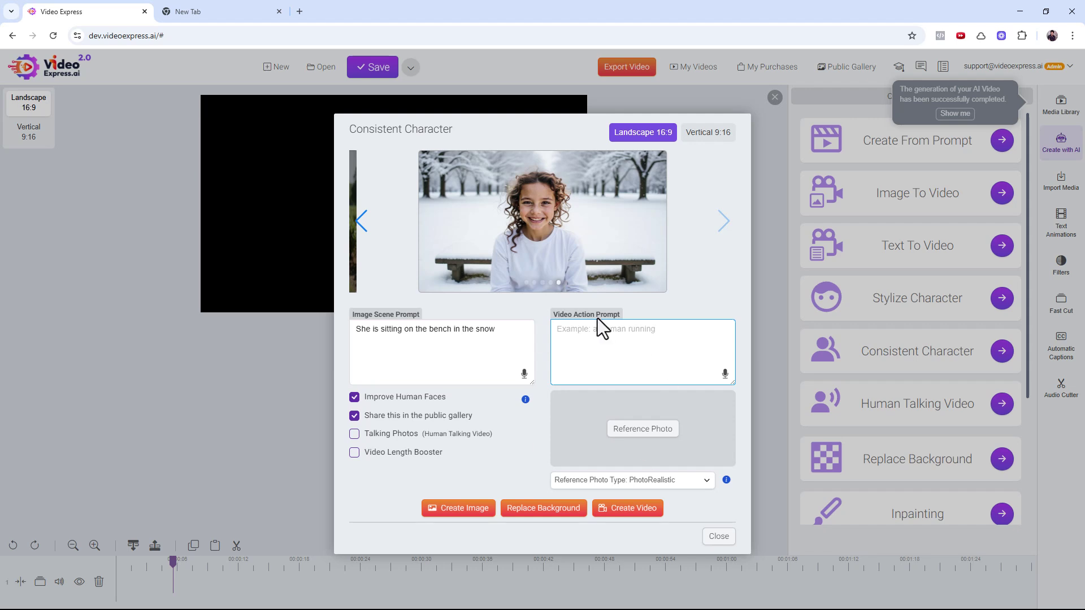
type("lo")
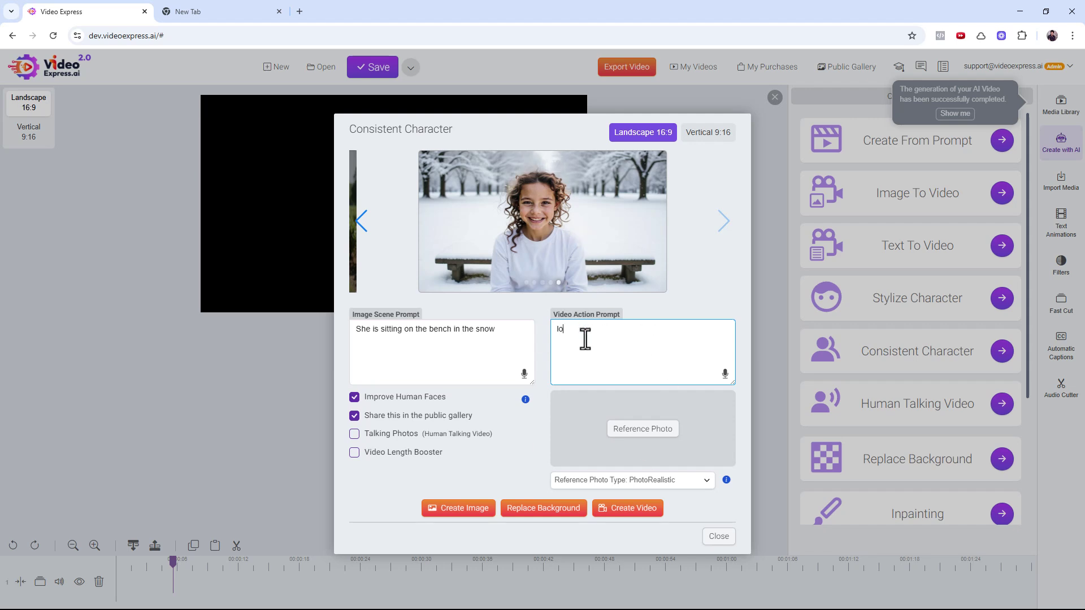
type("okin right and left")
Change the video action prompt to "she is standing from the bench" and create a video from the snow bench image
key("ctrl+a")
key("BackSpace")
type("s")
key("BackSpace")
type("she is sadnch")
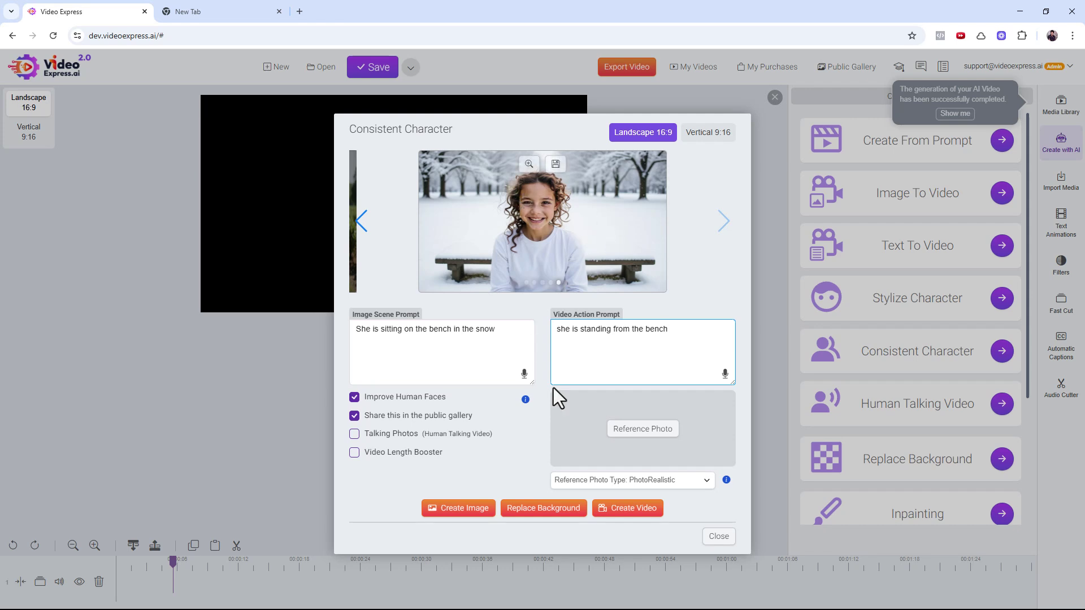
left_click(629, 509)
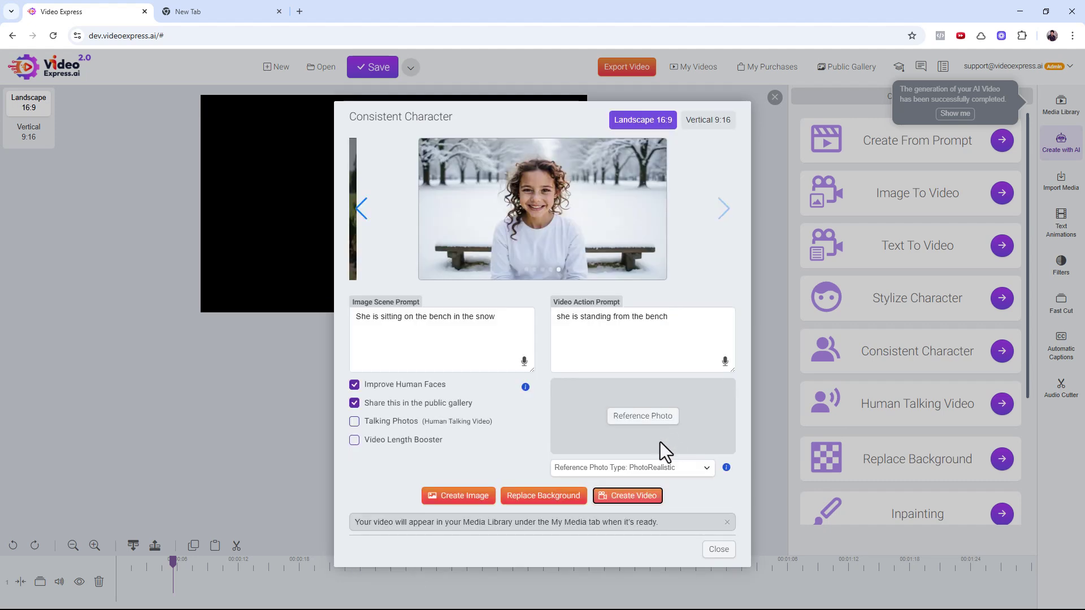
Close the Consistent Character dialog and open the My AI Videos folder in the media library
left_click(719, 549)
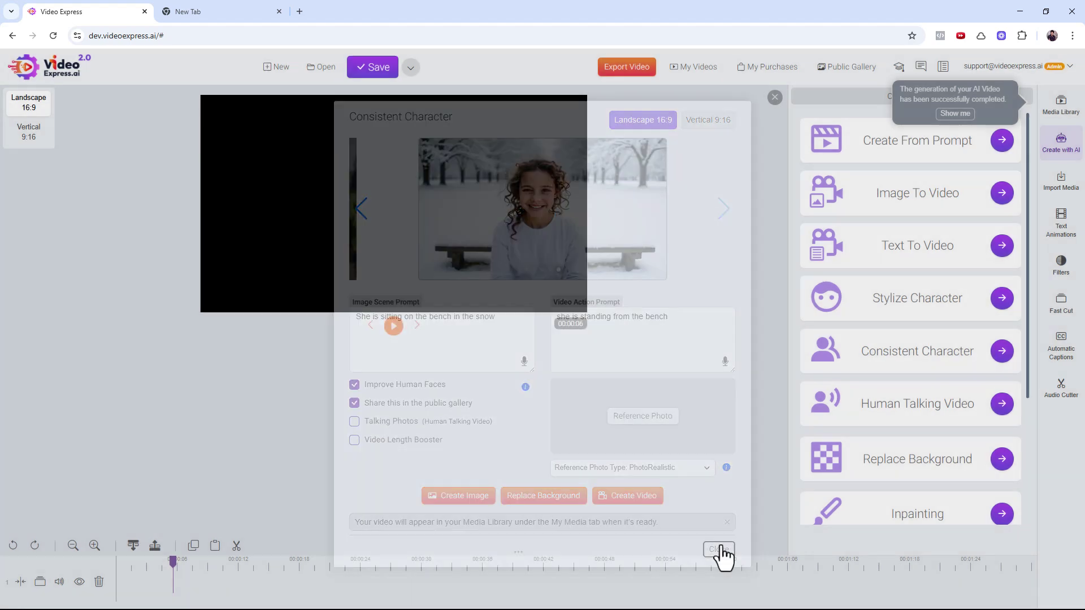
left_click(1067, 113)
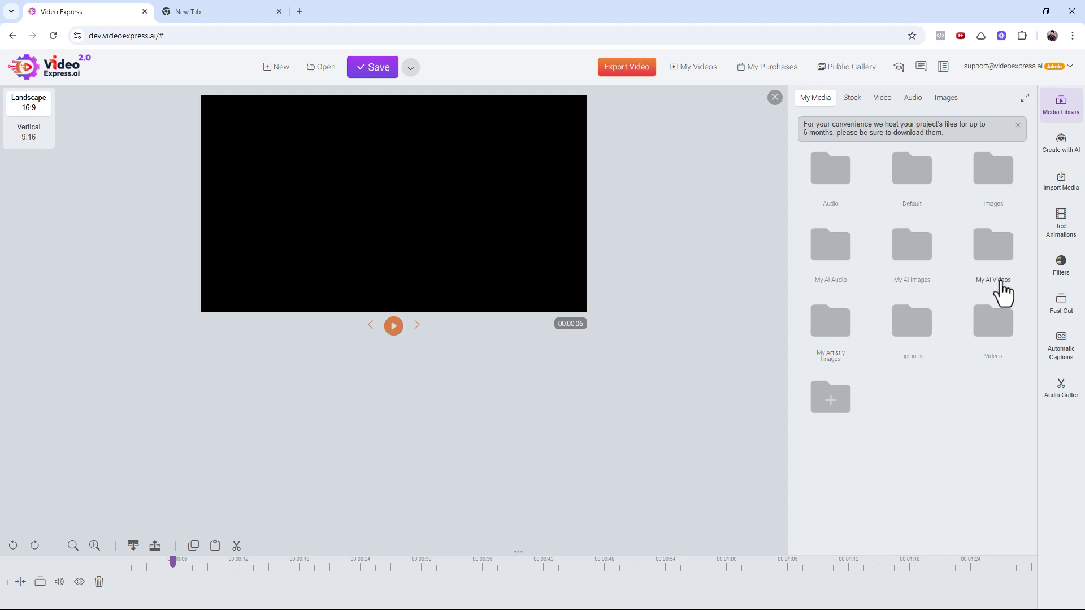
left_click(994, 274)
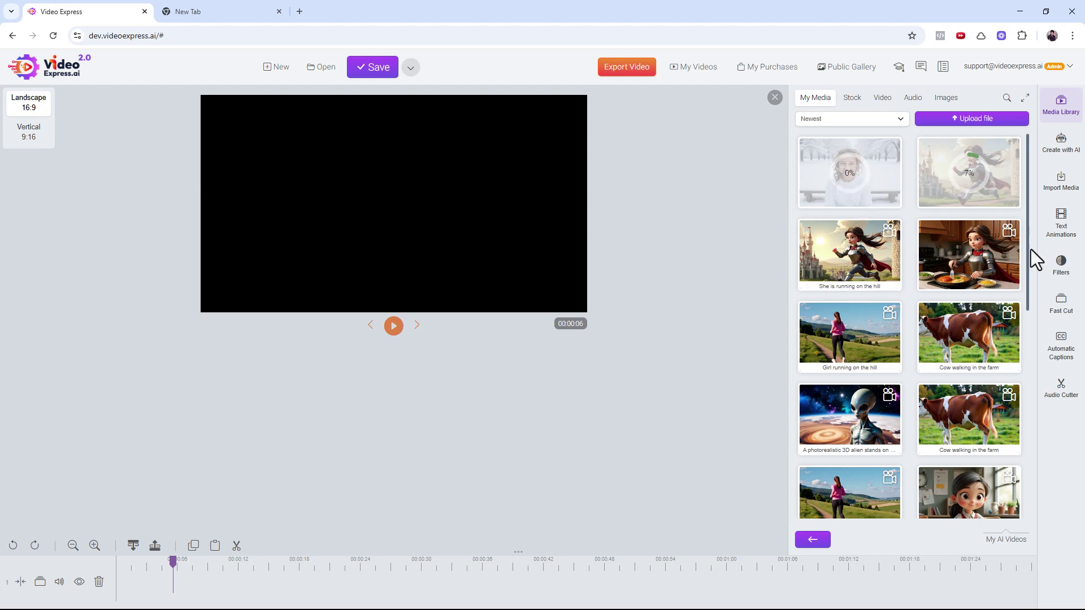
Place the "Cooking" video and then the "She is running on the hill" video on the timeline and play them from the start
left_click_drag(982, 264, 134, 589)
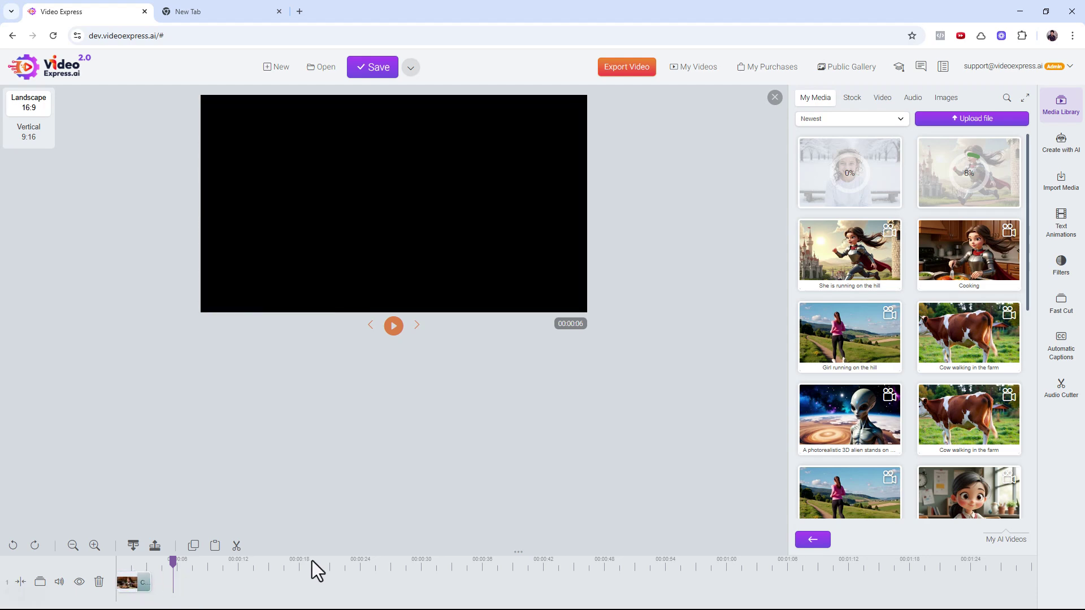
left_click_drag(865, 284, 170, 576)
left_click(119, 561)
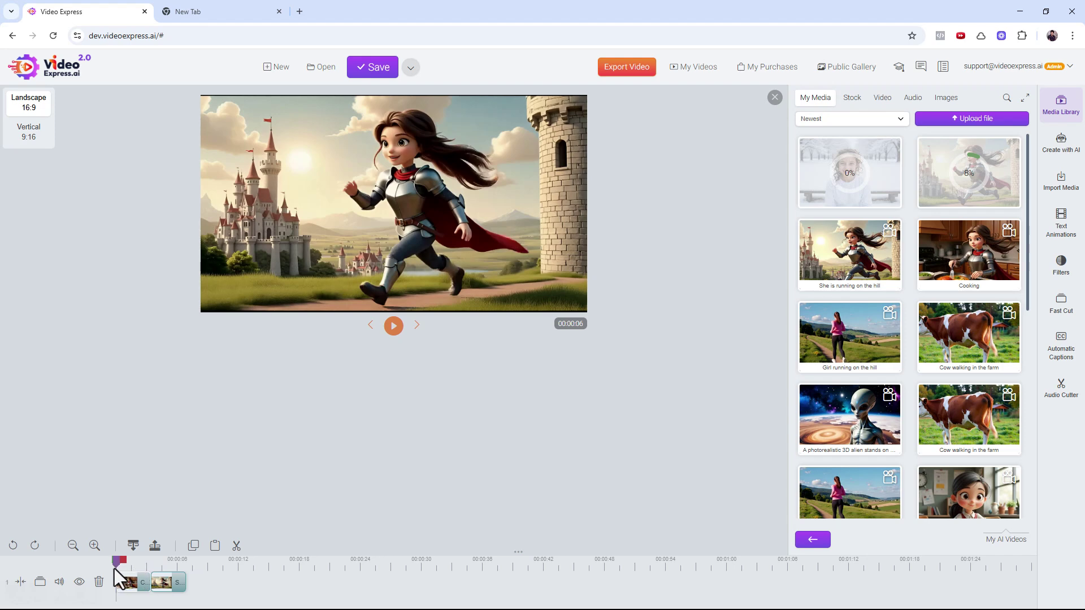
left_click(390, 326)
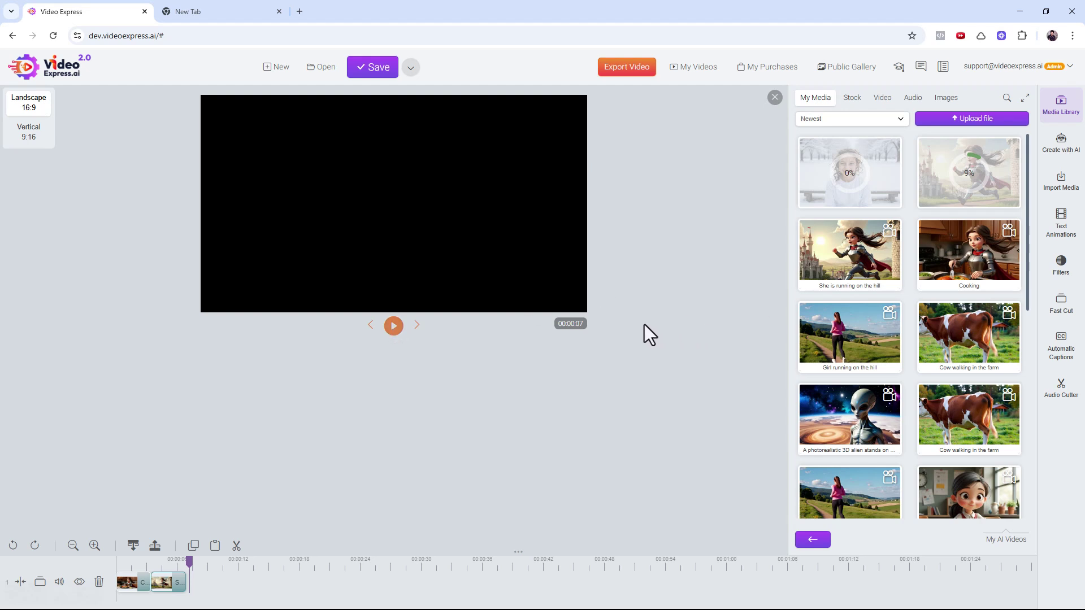
Review the prompt fields of the Consistent Character tool with the reference photo type set to 3D, and close the dialog
left_click(1060, 146)
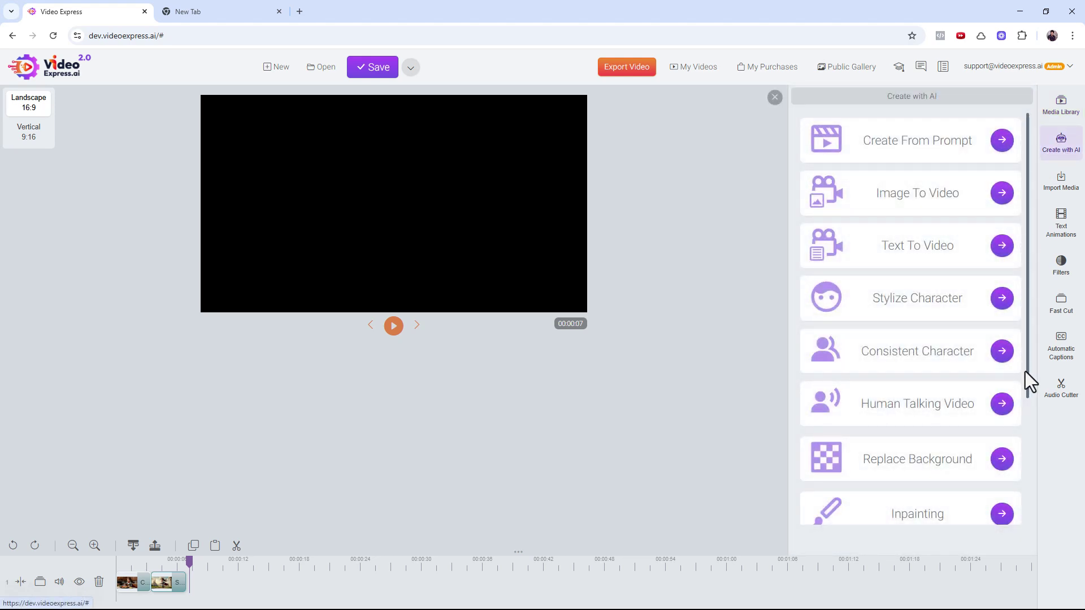
left_click(997, 363)
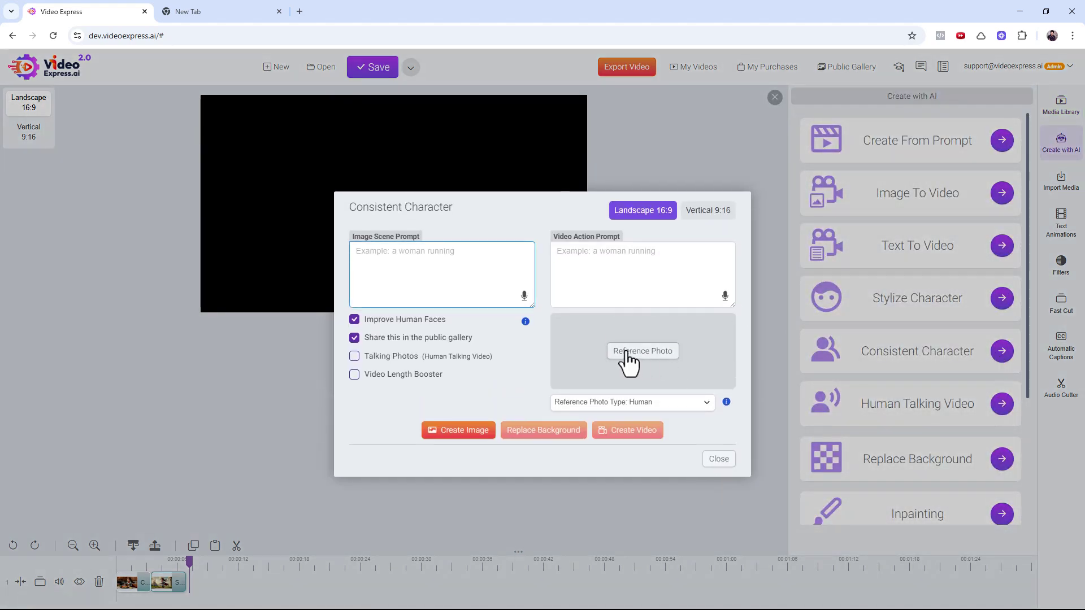
left_click(646, 407)
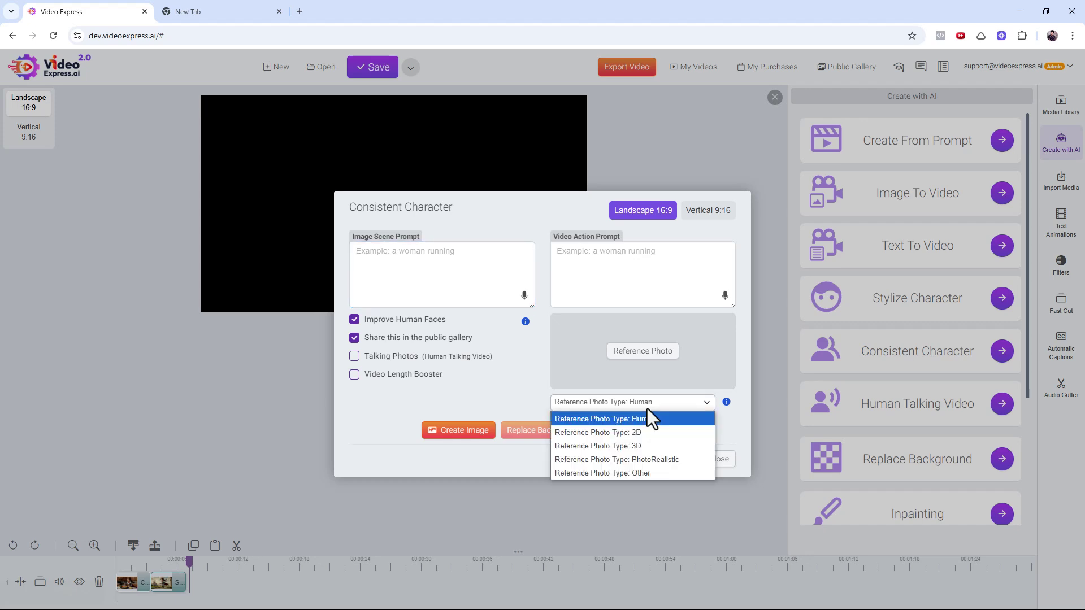
left_click(632, 447)
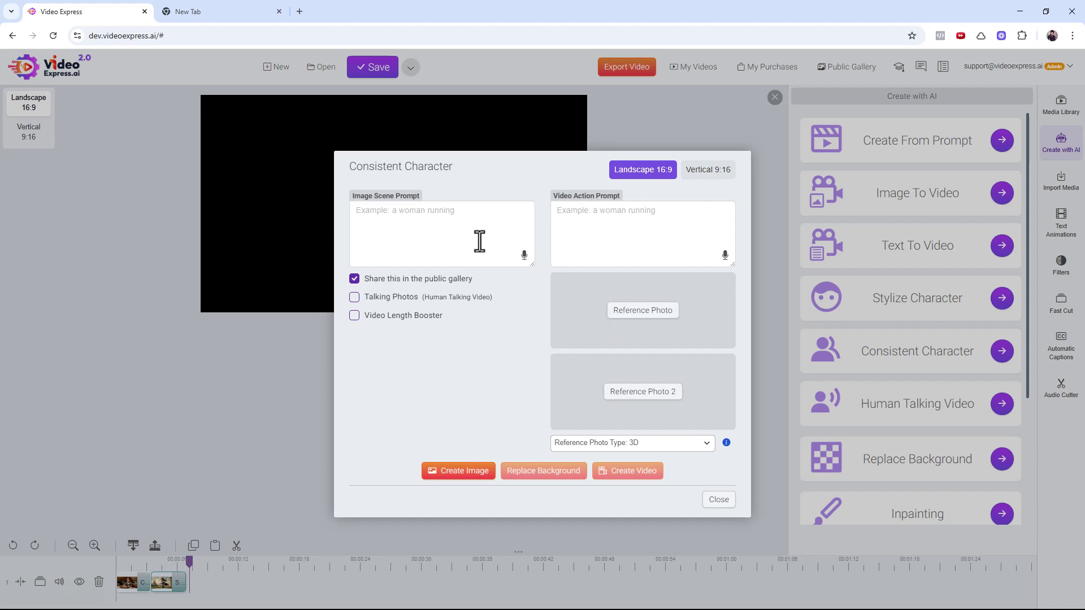
left_click(458, 226)
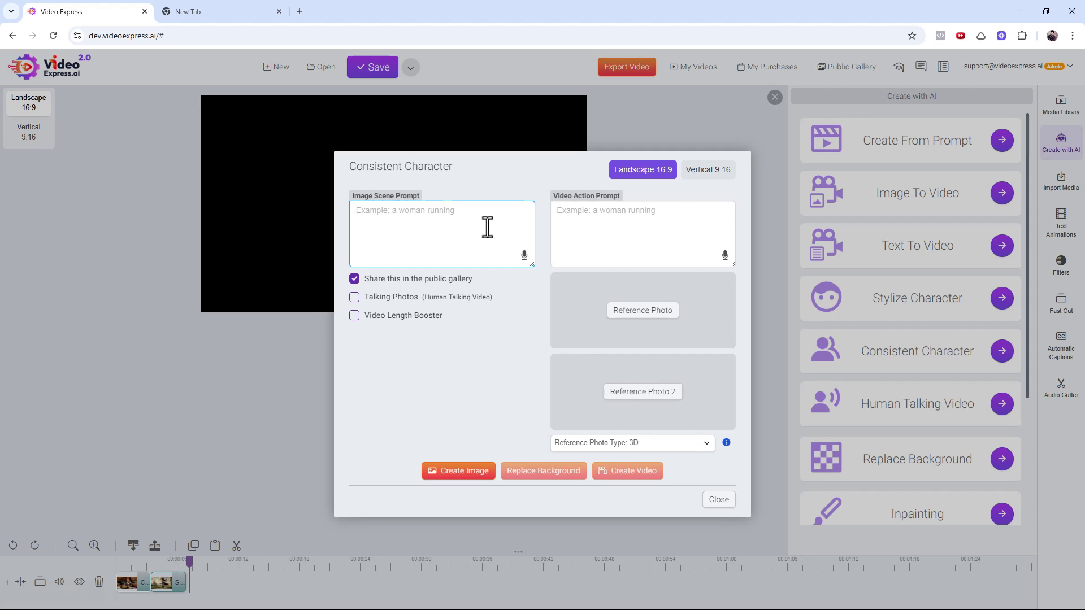
left_click(592, 233)
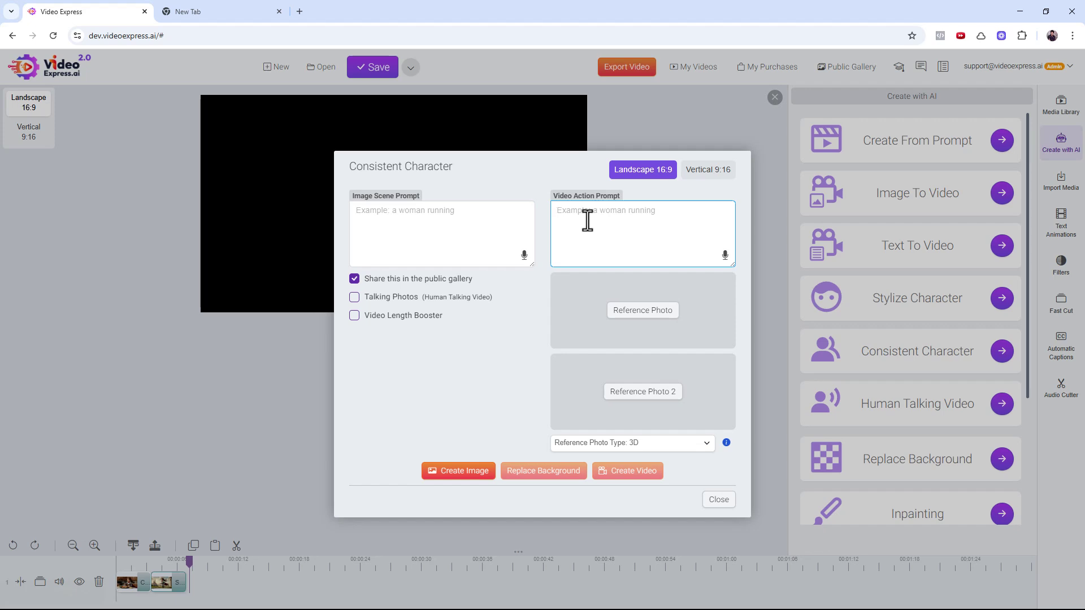
left_click(715, 500)
Return the playhead to the start and place the "Running" video from My AI Videos after the two clips on the timeline
left_click_drag(187, 565, 96, 565)
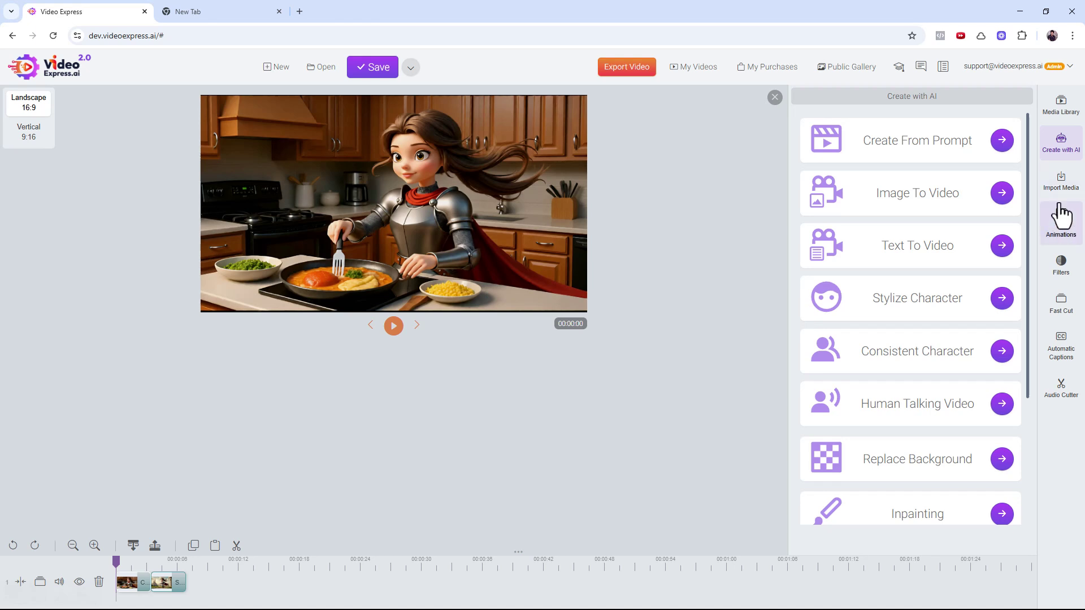
left_click(1063, 184)
left_click(1067, 120)
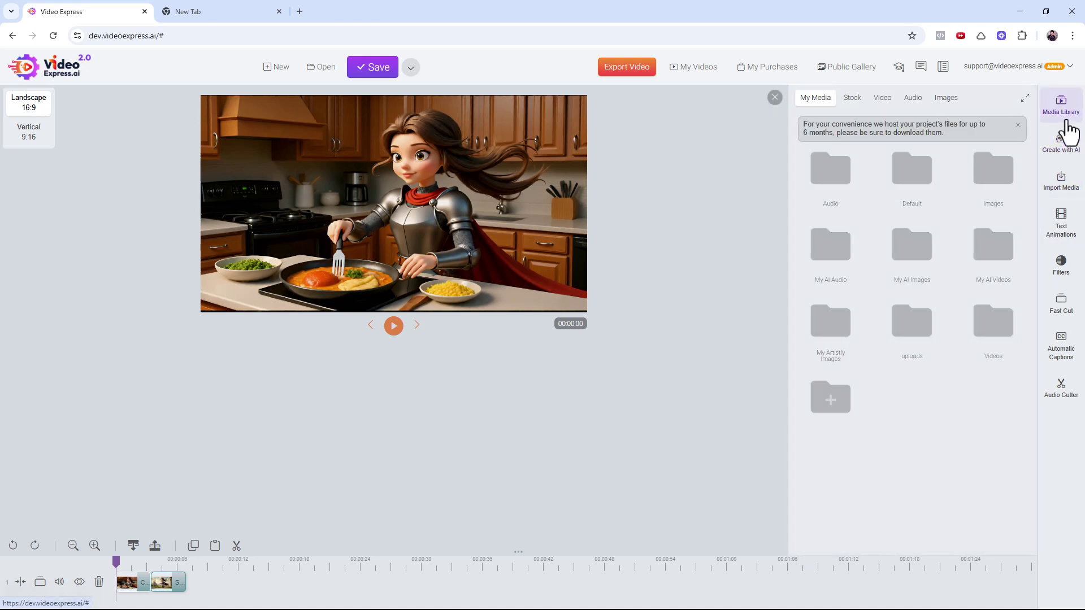
left_click(991, 266)
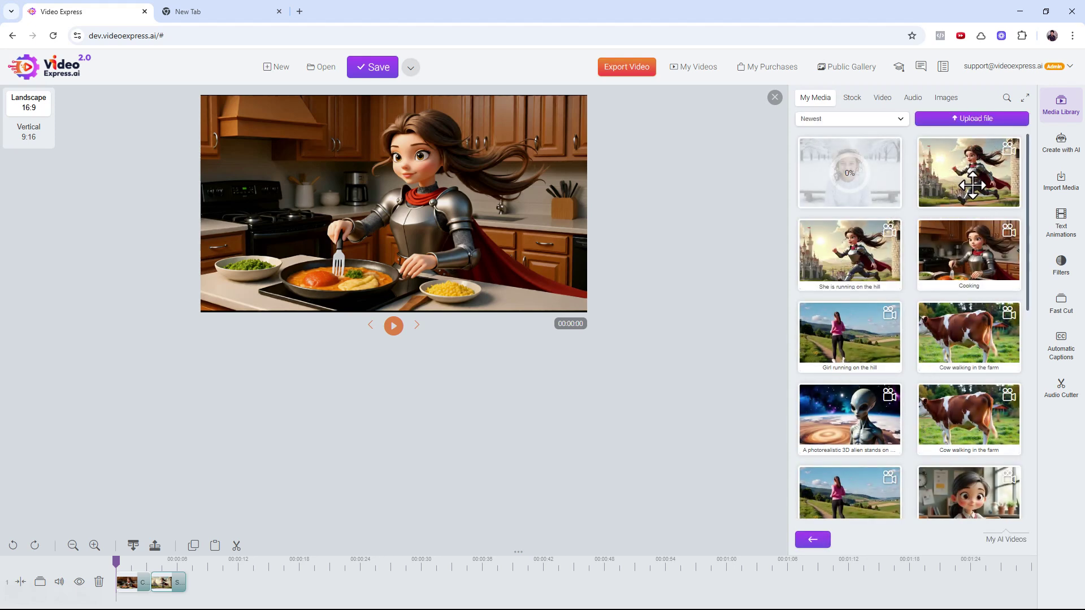
left_click_drag(826, 268, 316, 545)
Preview the castle running clips and the cooking clip on the timeline, and return the playhead to the start
left_click_drag(242, 582, 183, 562)
left_click(171, 562)
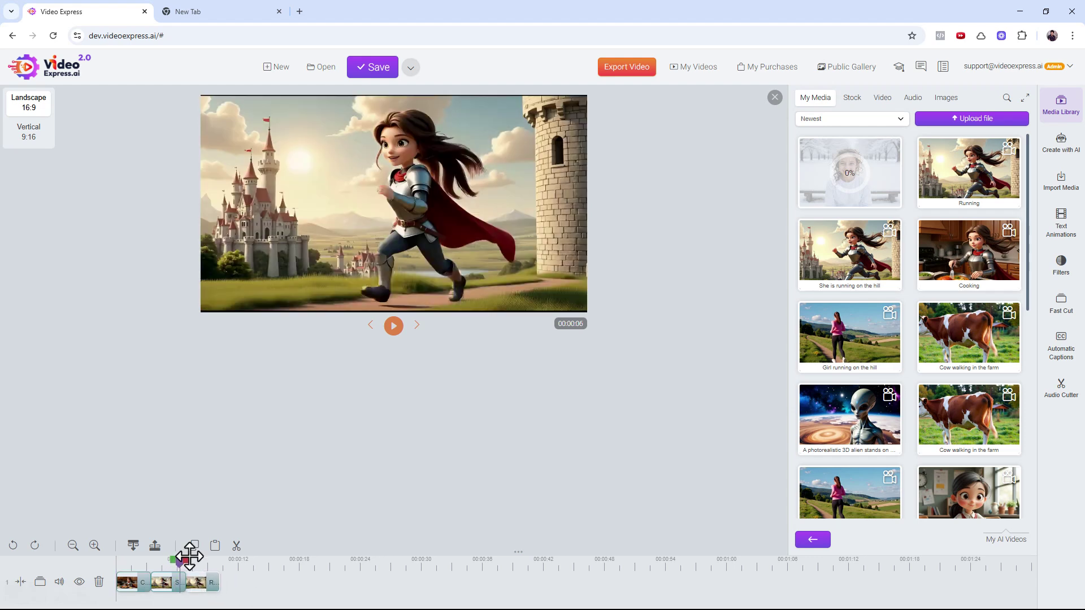
left_click(394, 326)
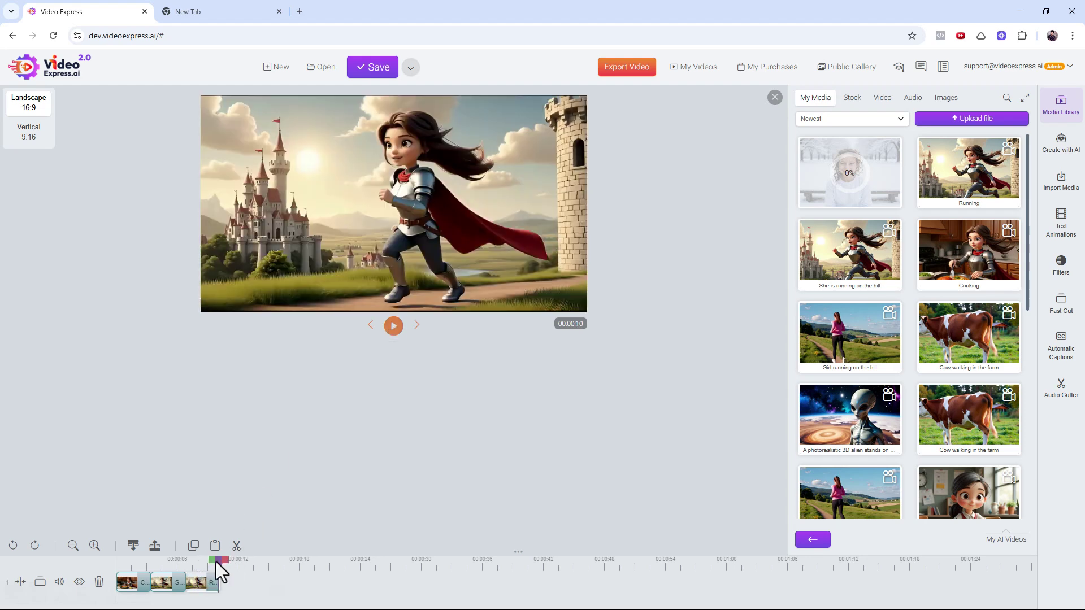
left_click_drag(191, 566, 150, 572)
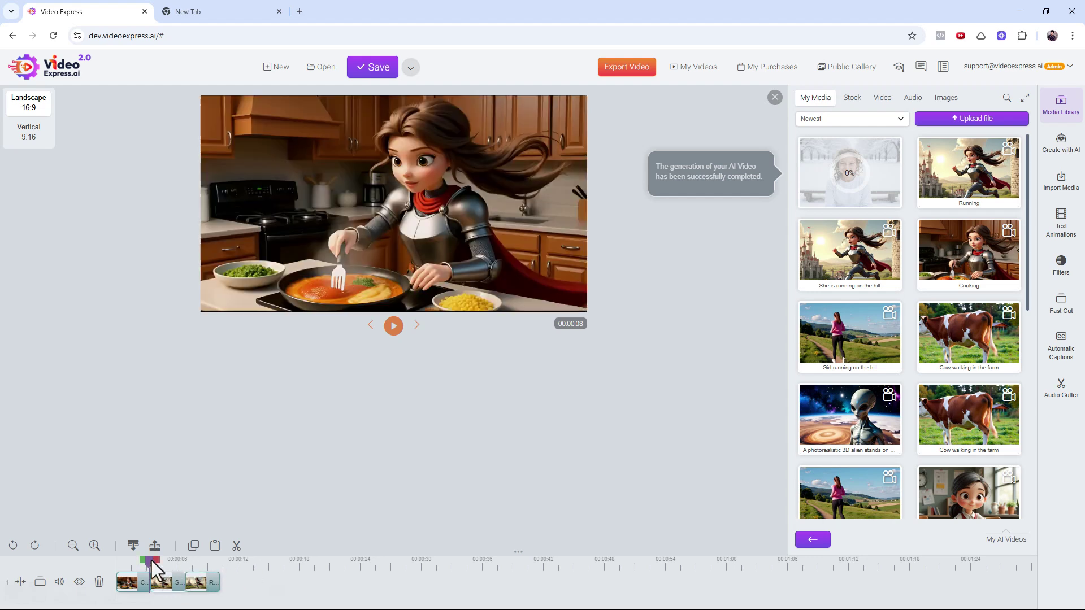
left_click(73, 546)
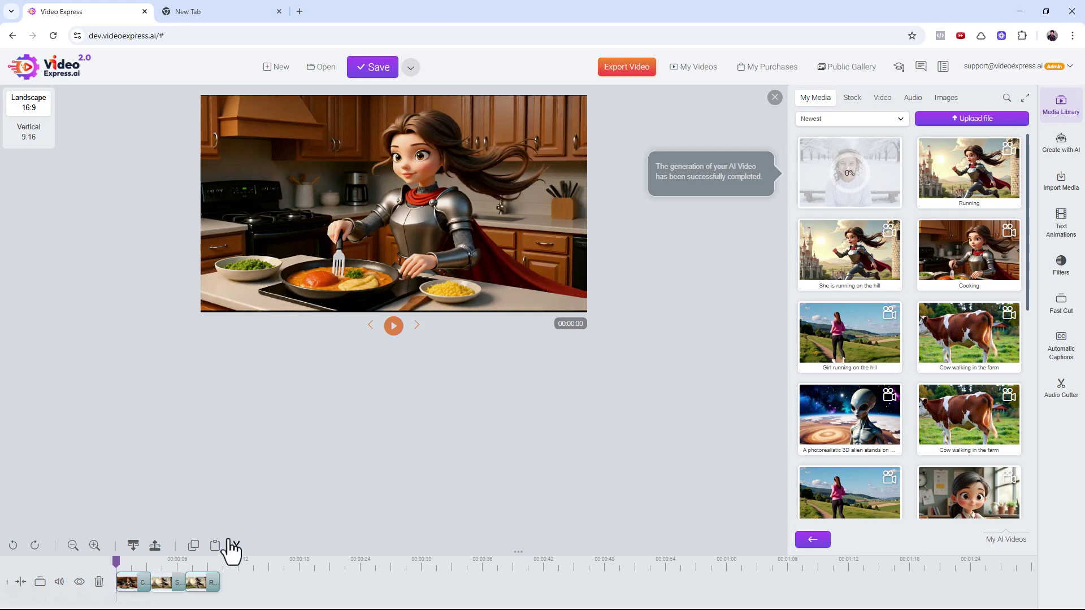
Reopen the My AI Videos folder and examine the generated videos and the progress of the snow bench video
left_click(53, 36)
left_click(590, 123)
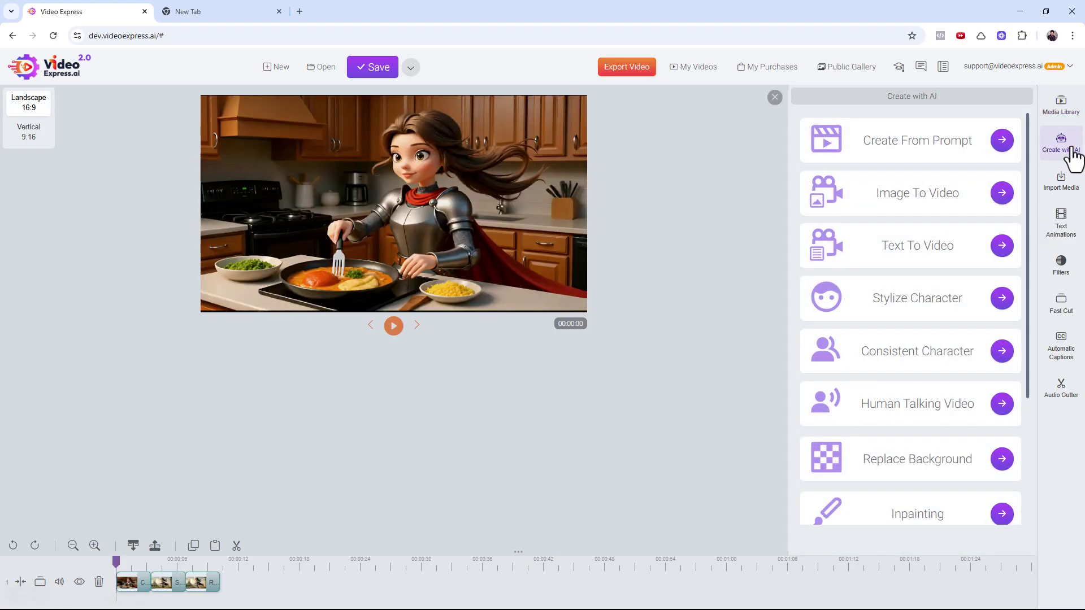
left_click(1069, 118)
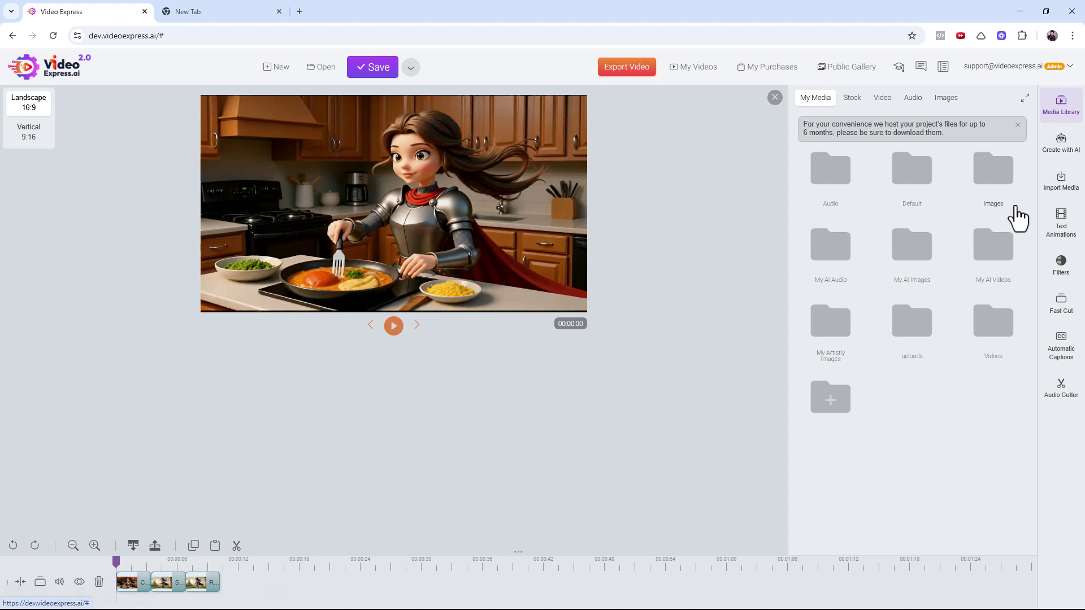
left_click(1002, 267)
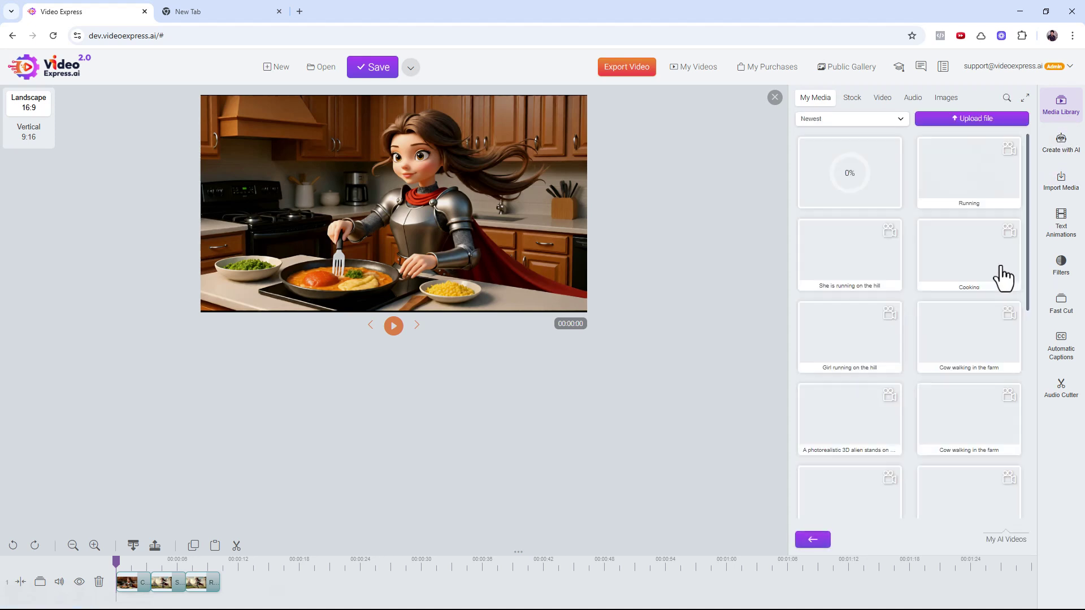
scroll(929, 297, "down", 2)
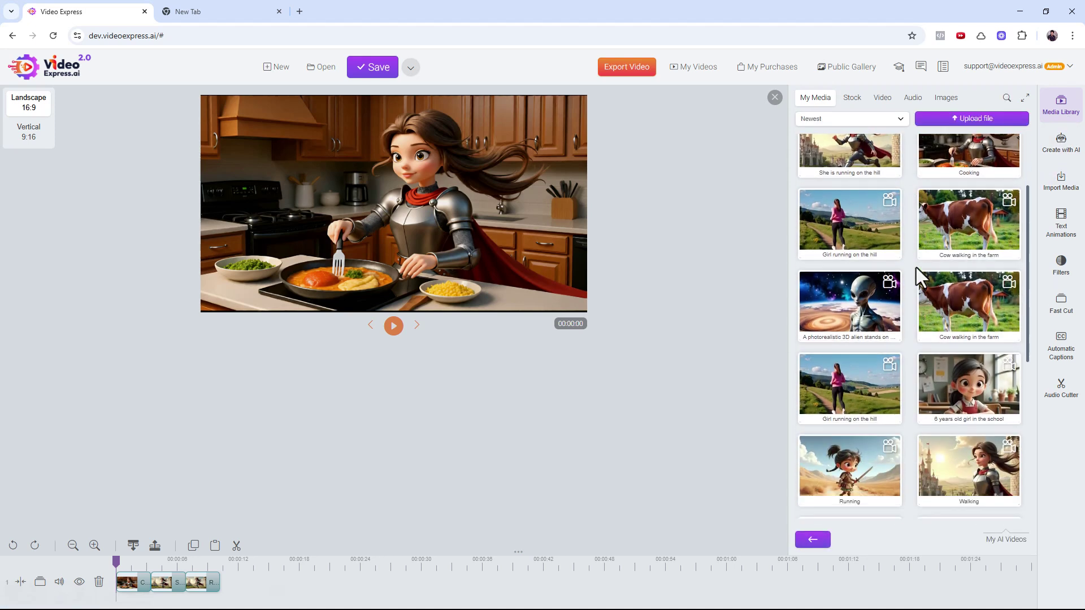
scroll(917, 265, "down", 1)
scroll(911, 235, "up", 1)
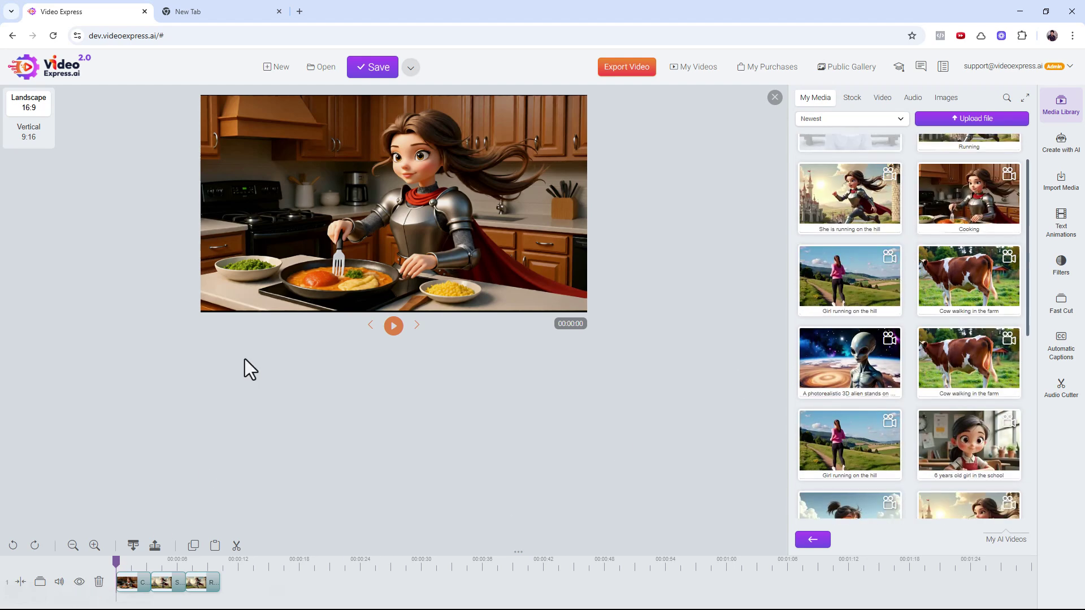
scroll(915, 262, "down", 1)
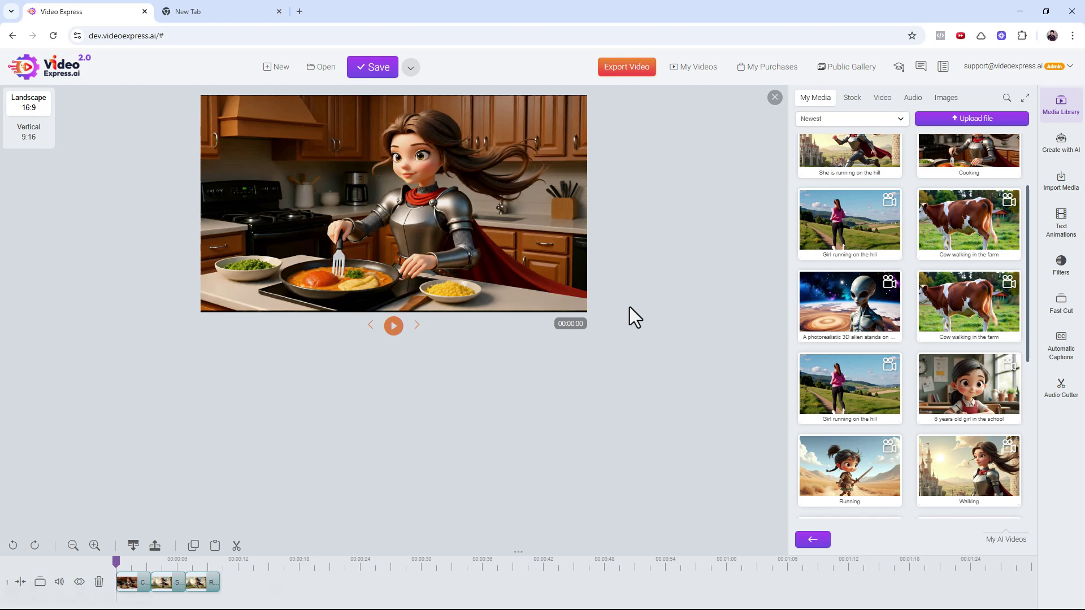
scroll(927, 237, "down", 1)
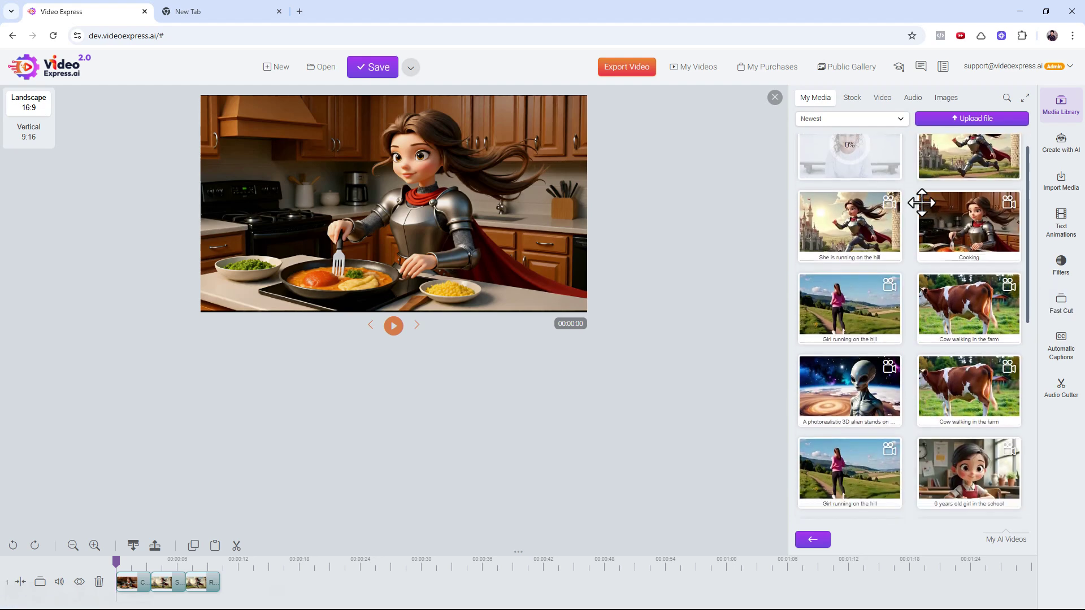